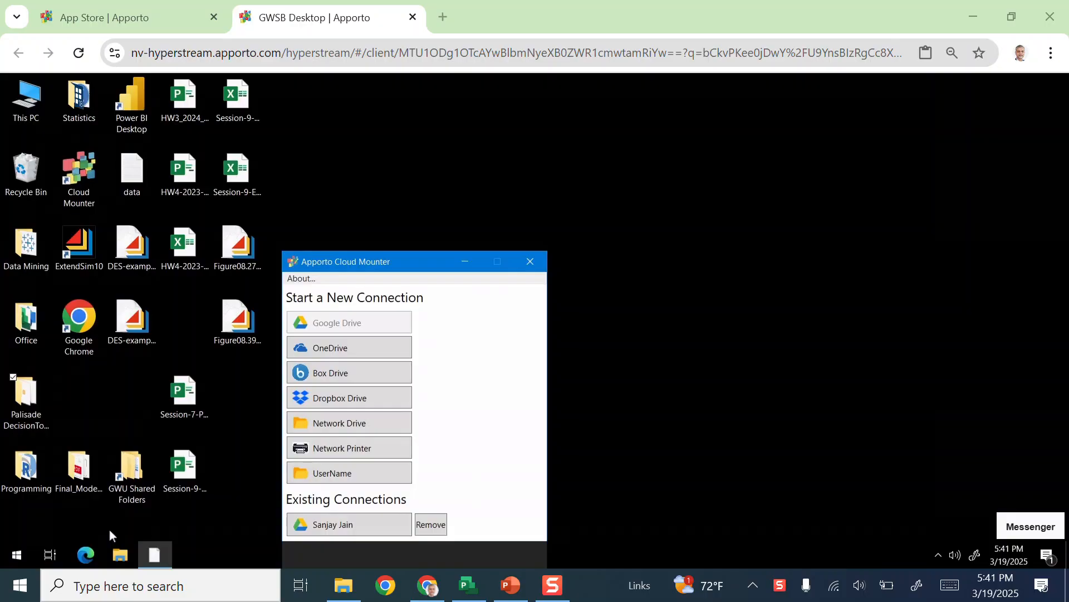
Step: Switch to Microsoft Project and review the Gantt chart of Session-9-Example-MSP.mpp through to its last task
key(alt+Tab)
key(alt+Tab)
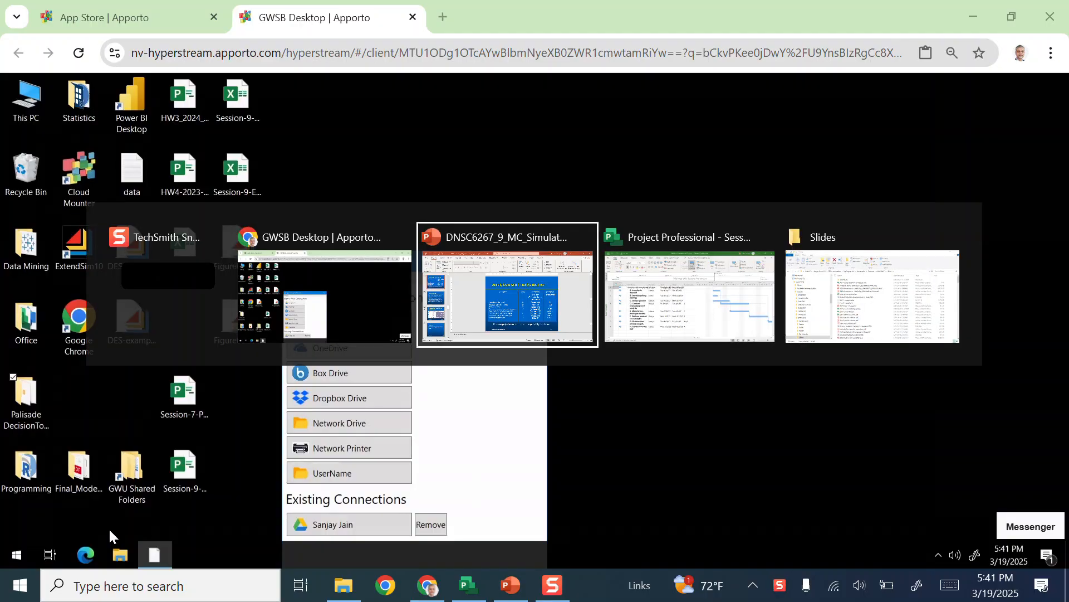
key(alt+Tab)
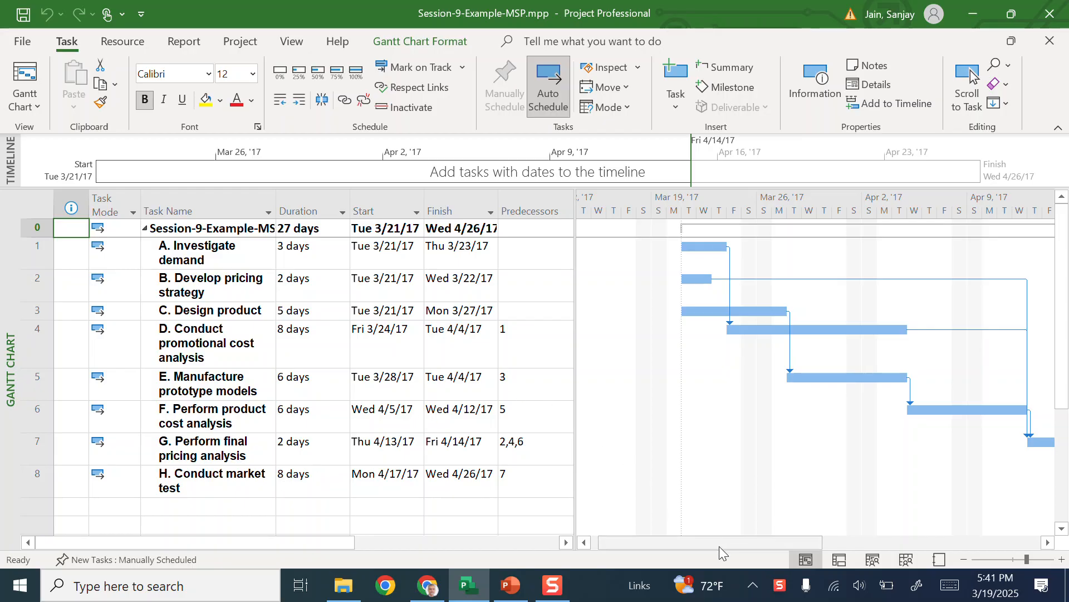
mouse_move(720, 546)
mouse_down()
mouse_move(864, 534)
mouse_move(735, 539)
mouse_up()
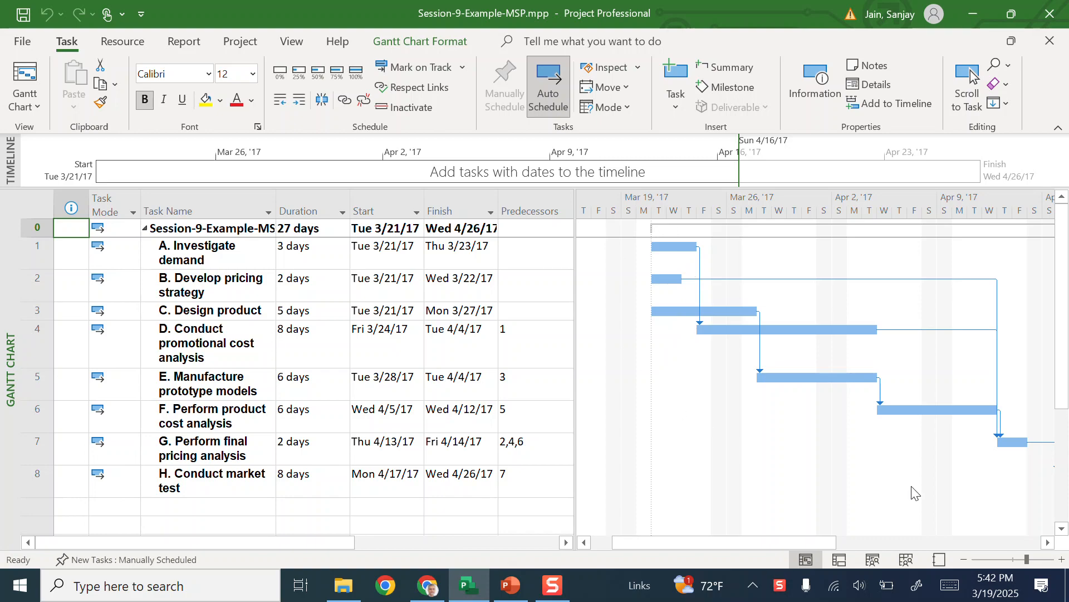
drag(813, 542, 835, 551)
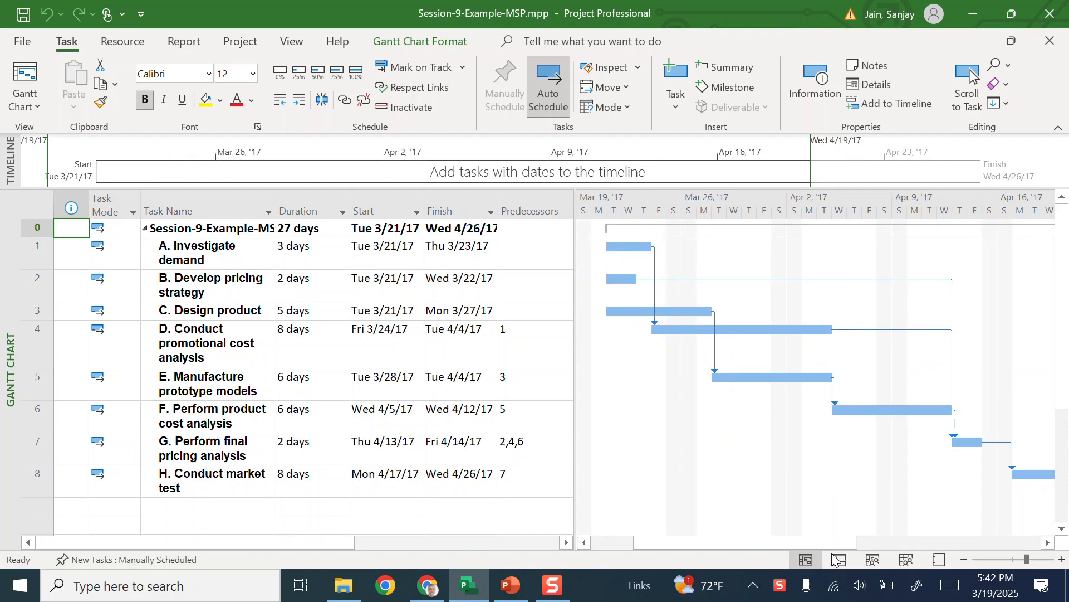
key(alt)
key(alt+Tab)
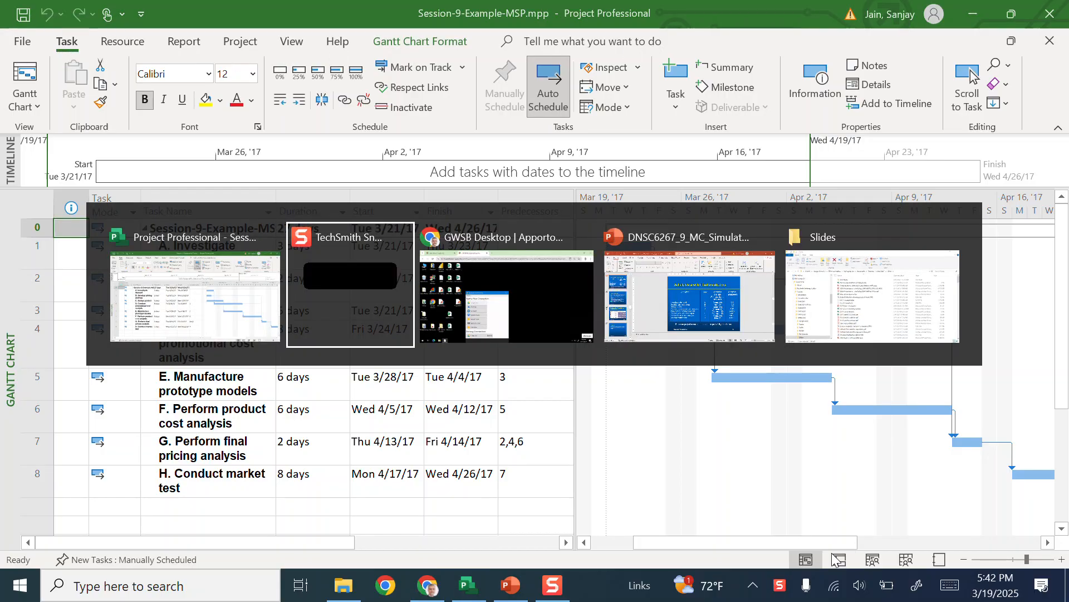
key(alt+Tab)
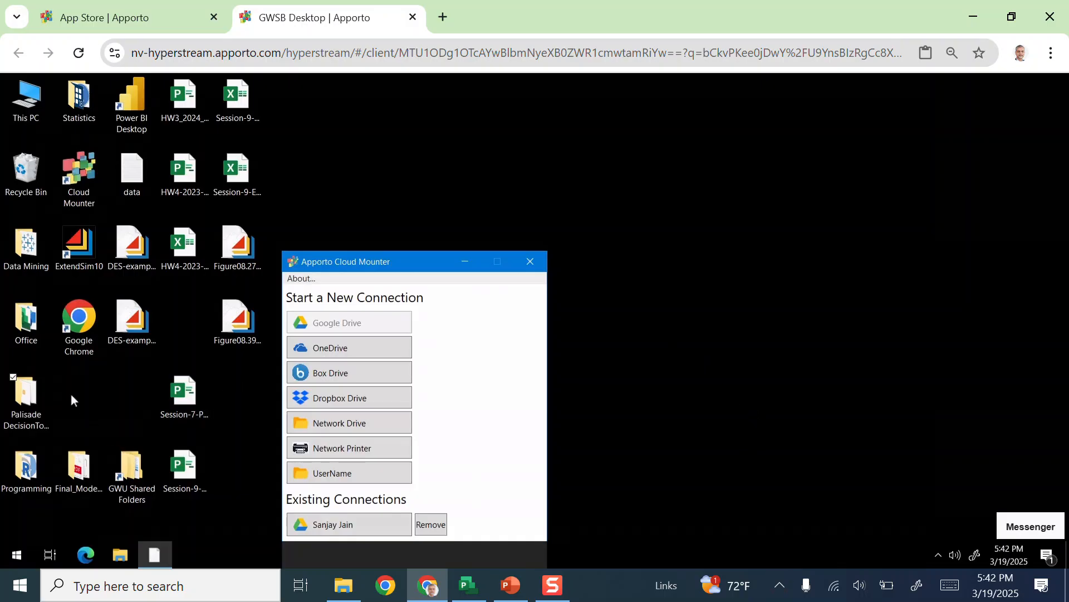
click(29, 395)
double_click(29, 394)
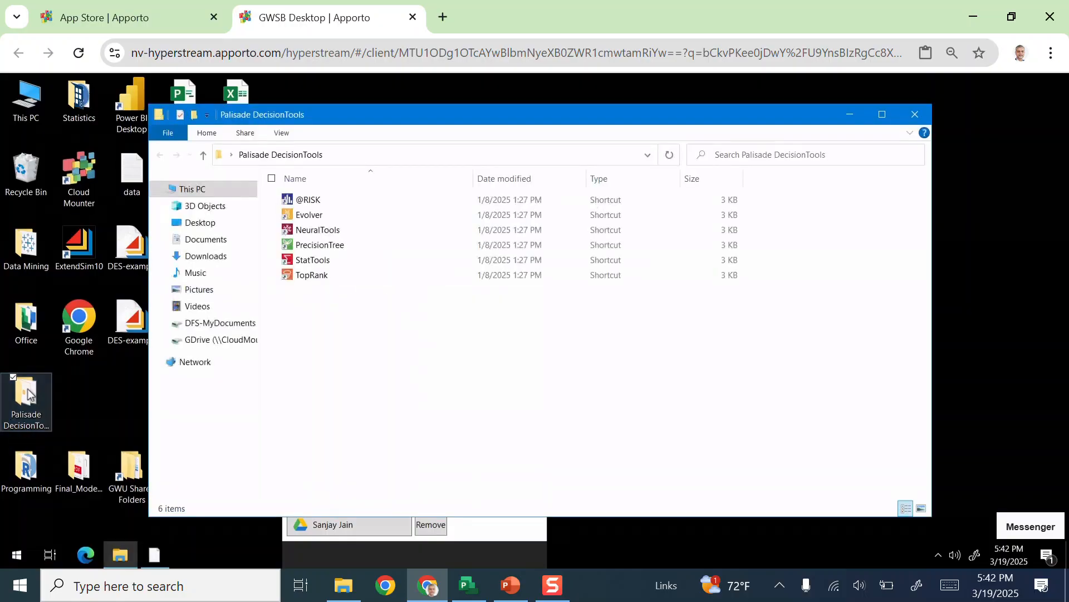
click(299, 205)
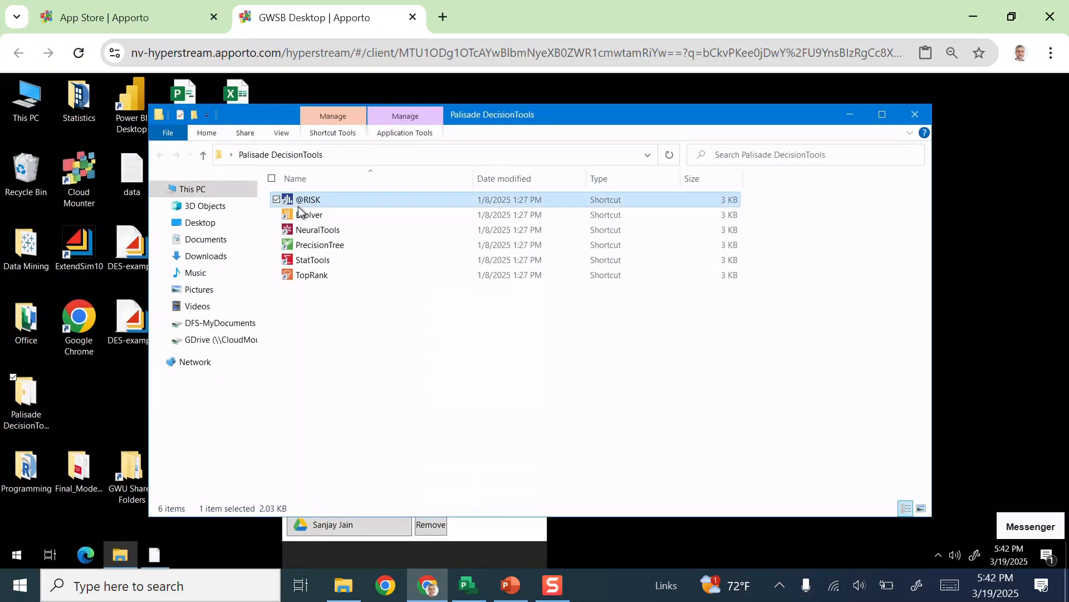
double_click(300, 208)
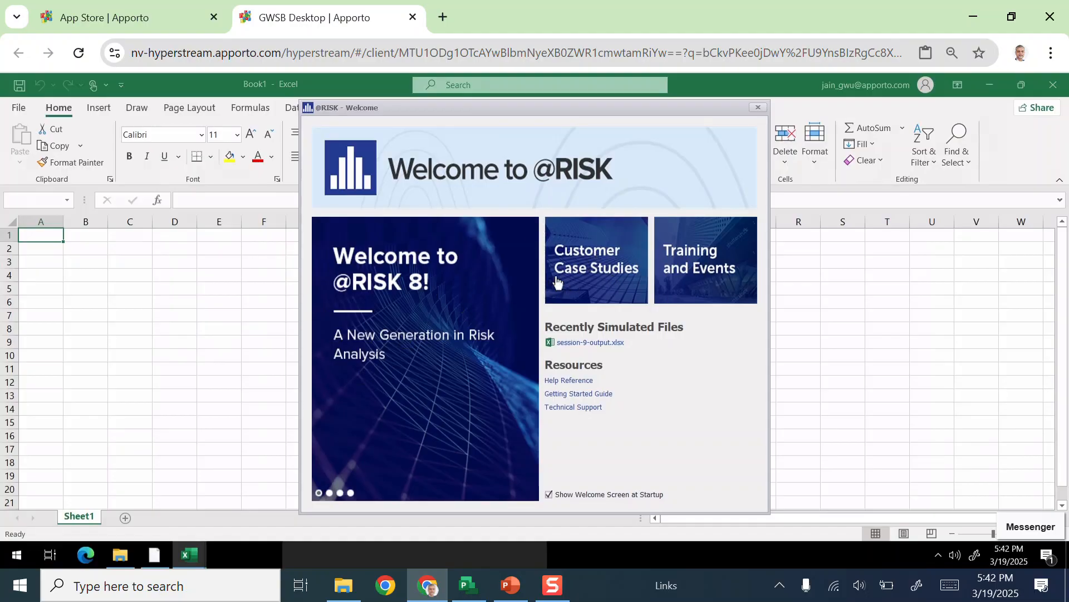
click(760, 108)
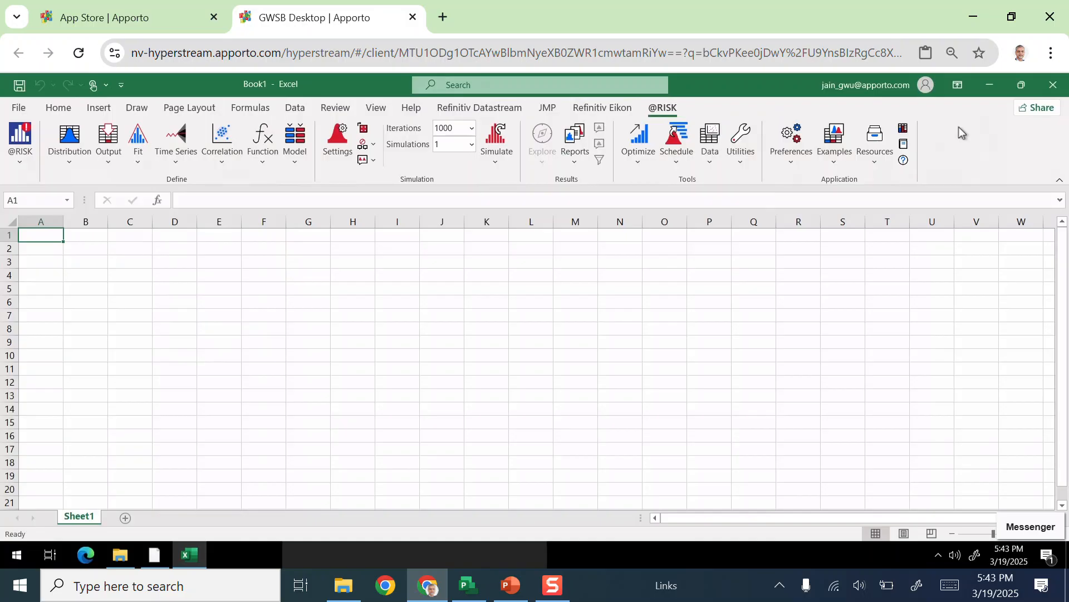
Step: Import the schedule file Session-9-Example-MSP from the DNSC6267 folder into the active workbook with the schedule audit, accepting the audit
click(673, 165)
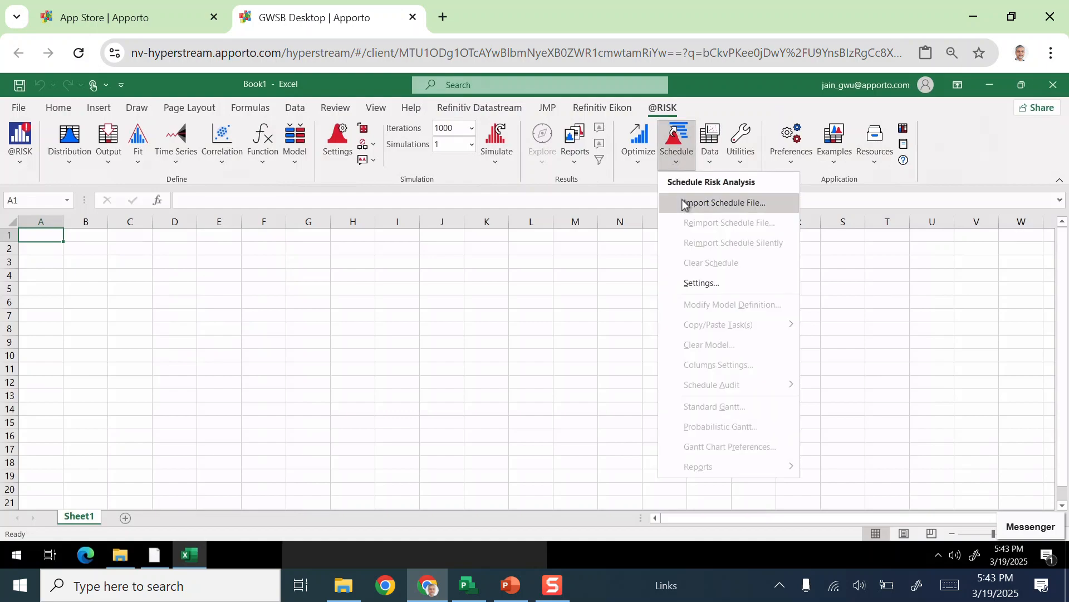
click(684, 204)
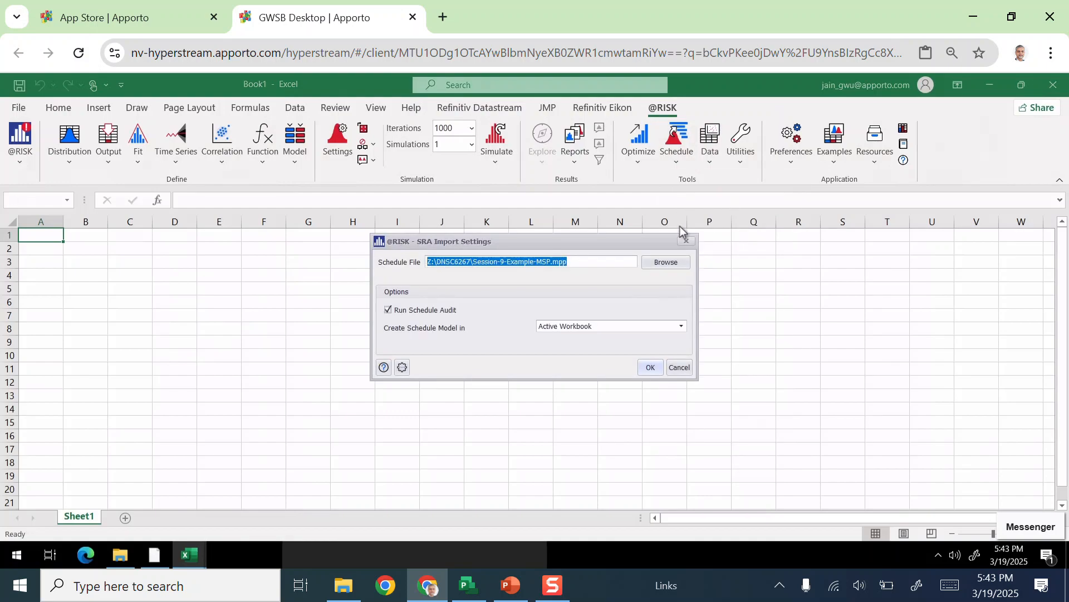
click(667, 265)
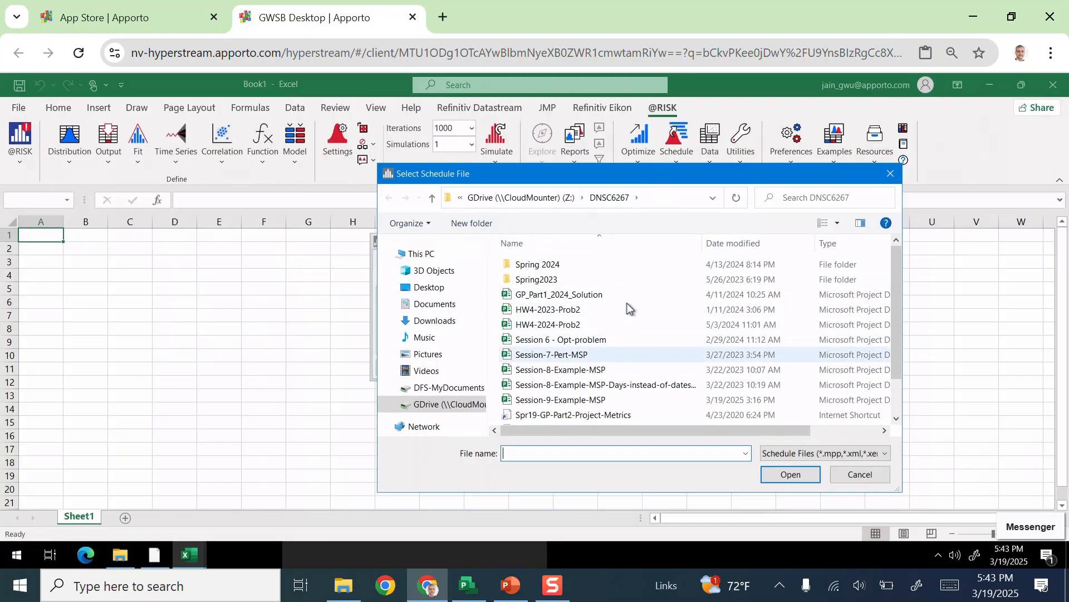
click(603, 405)
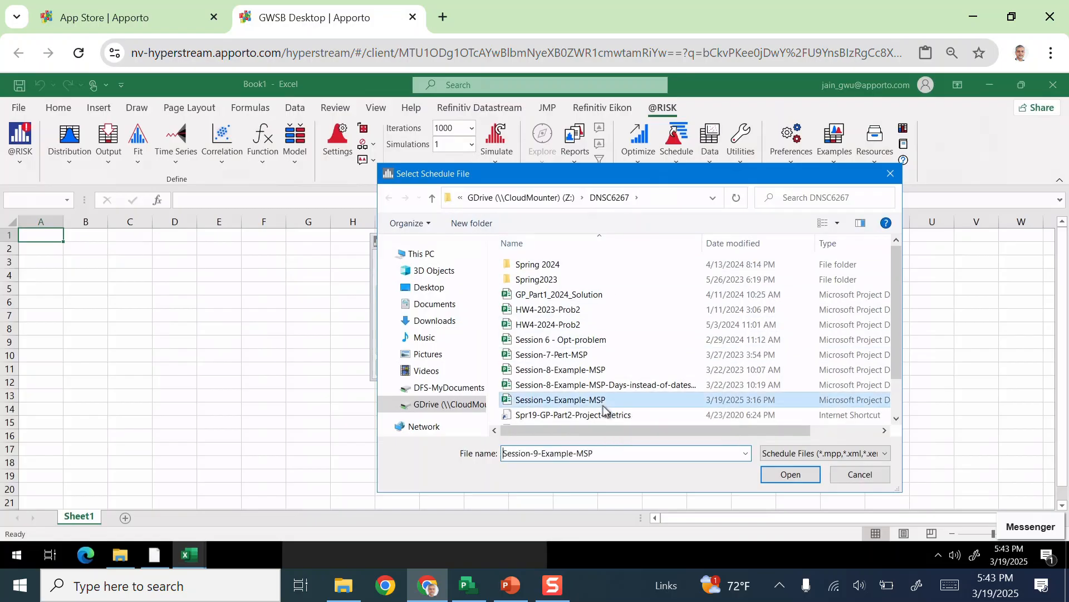
click(769, 476)
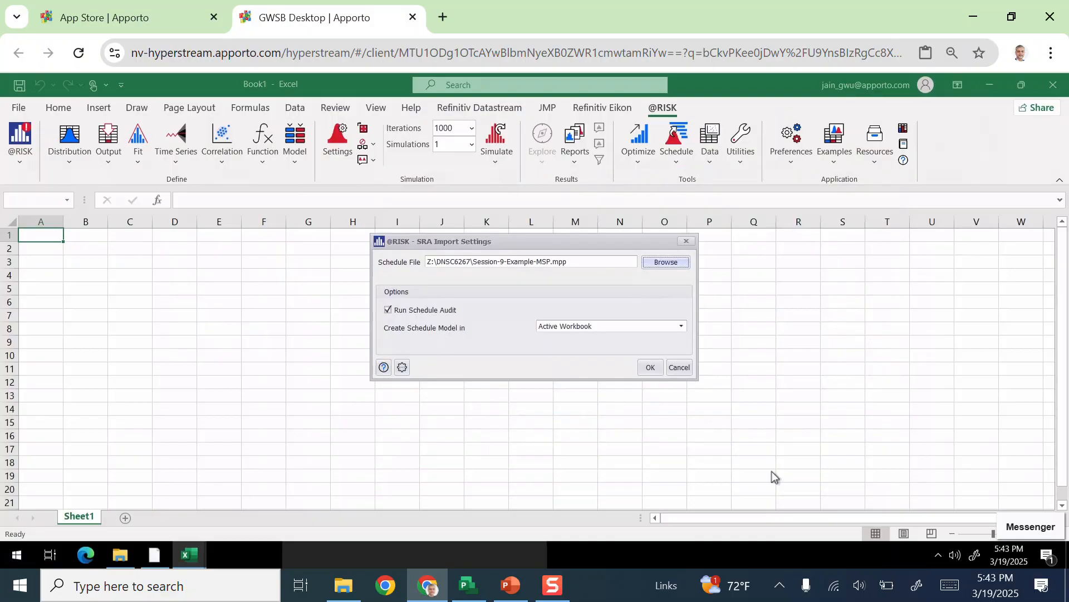
click(650, 367)
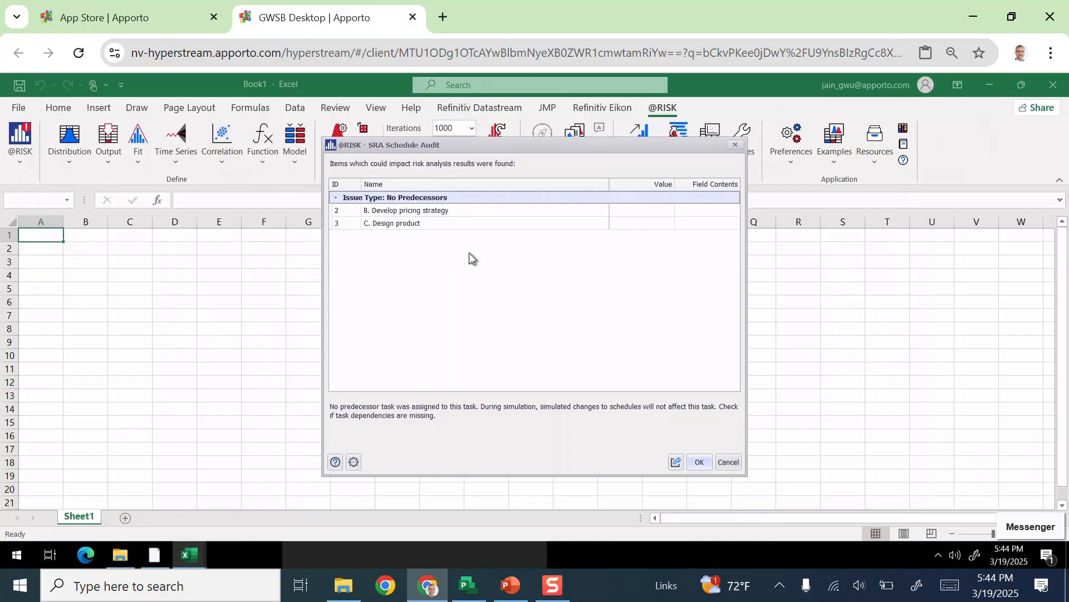
click(700, 463)
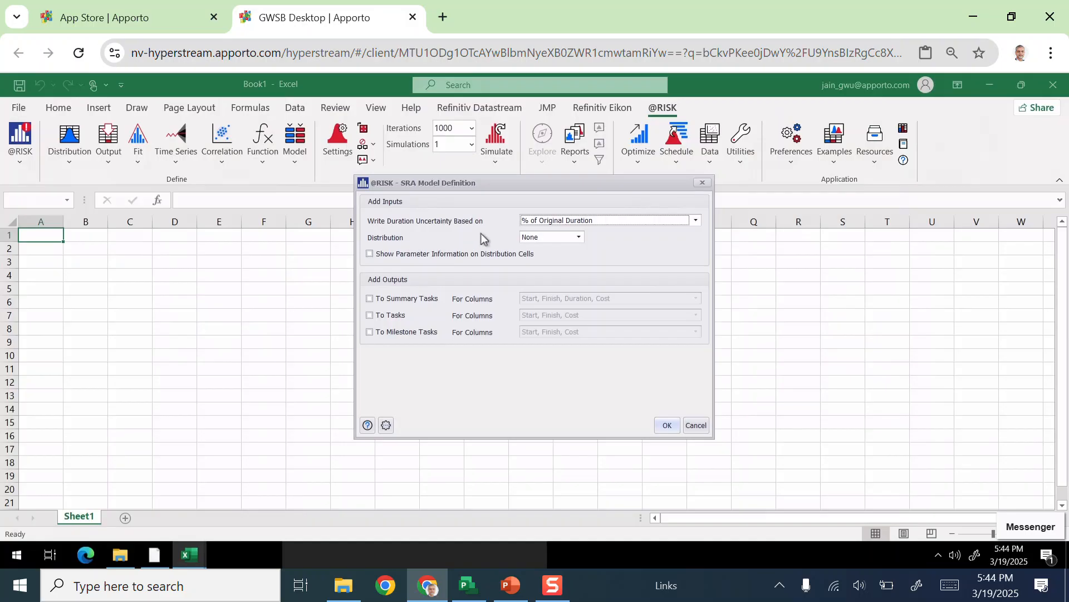
Step: Define the schedule risk model with Explicit Time Estimation, a Normal distribution, and parameter information shown on distribution cells
click(699, 220)
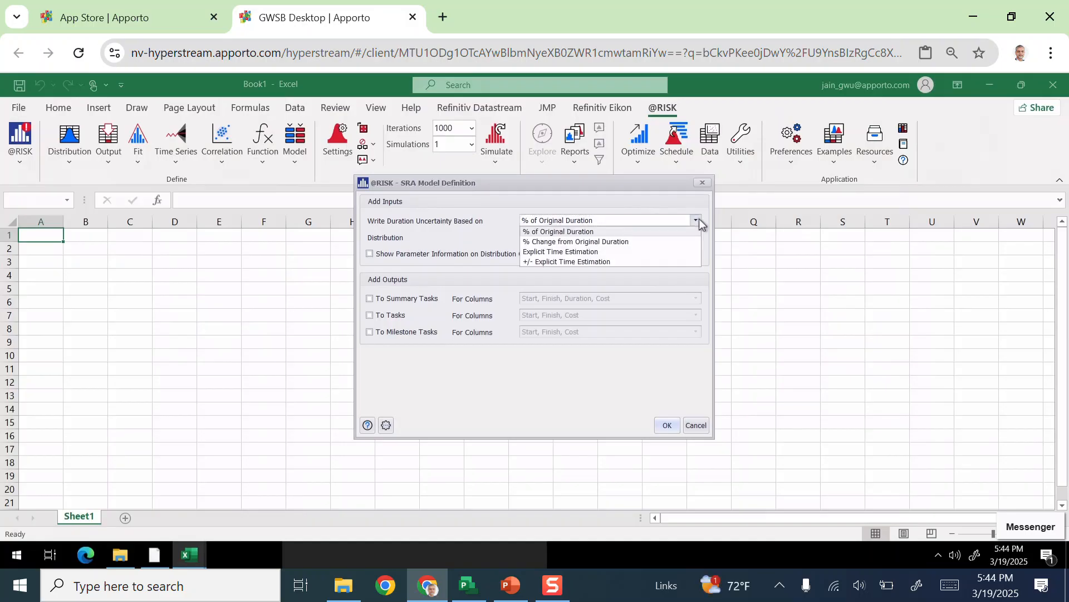
click(676, 254)
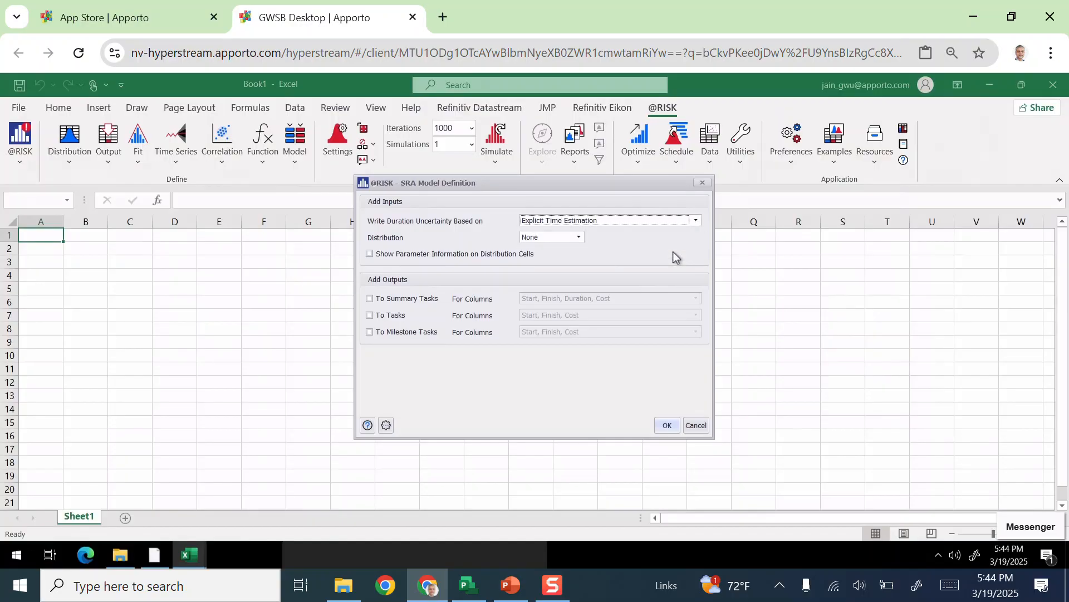
click(369, 254)
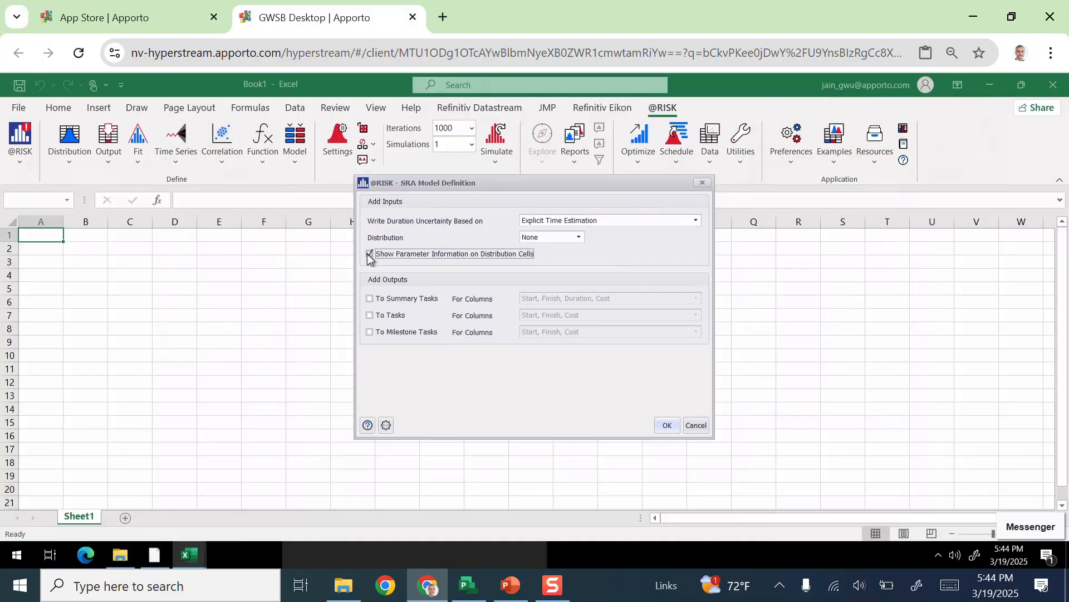
click(579, 238)
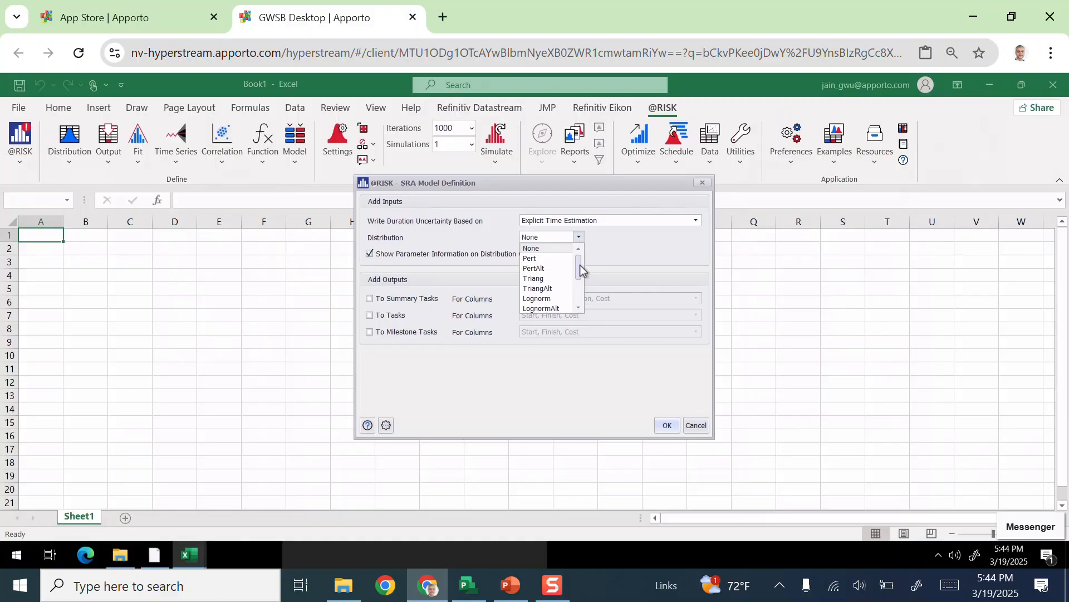
mouse_move(581, 270)
mouse_down()
mouse_move(579, 301)
mouse_move(580, 259)
mouse_move(581, 285)
mouse_up()
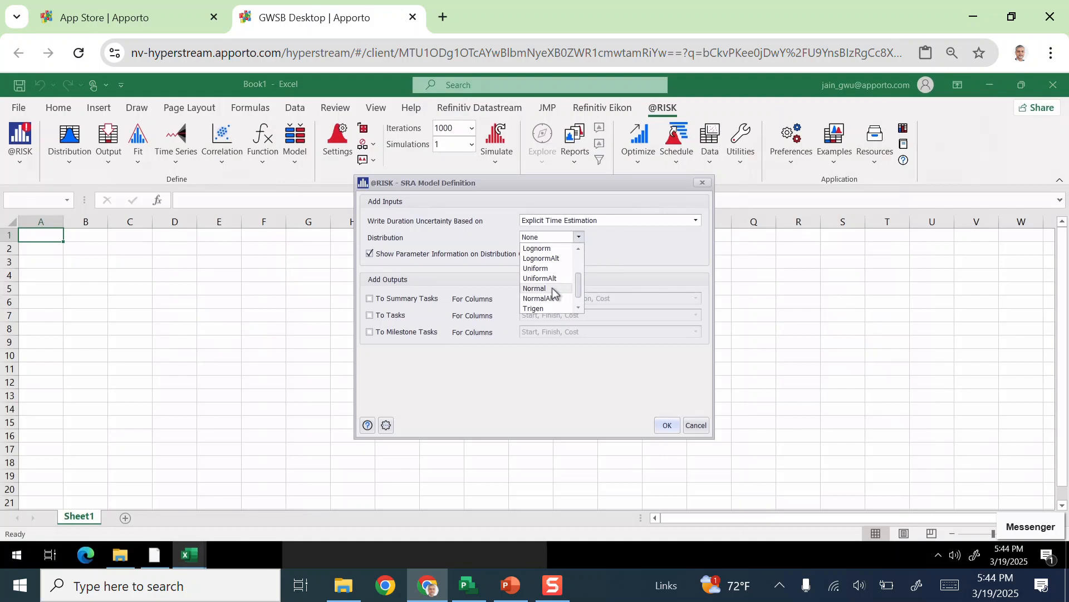
click(555, 290)
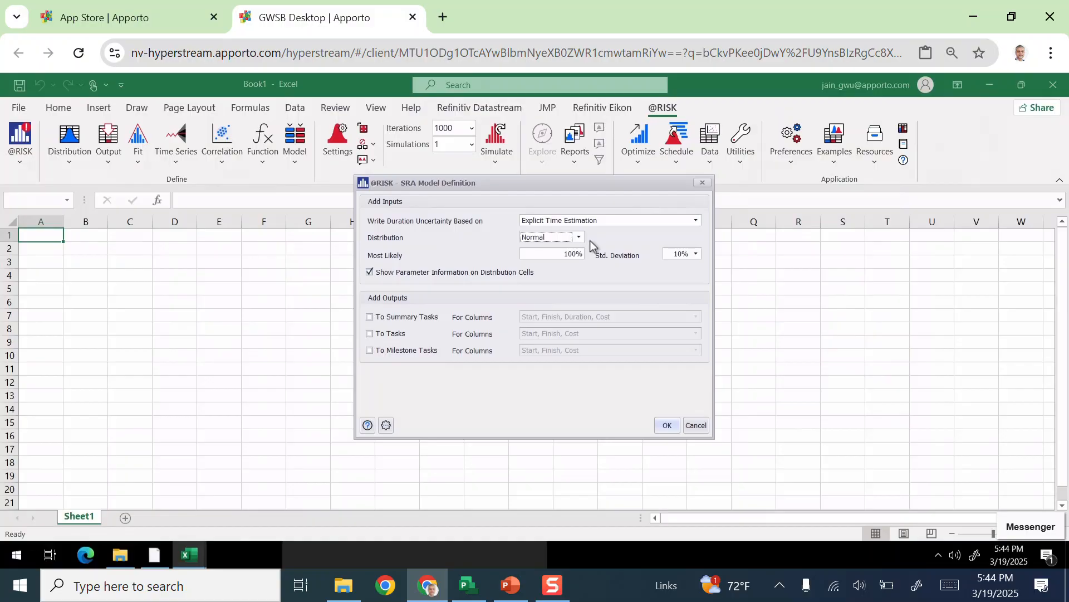
click(667, 427)
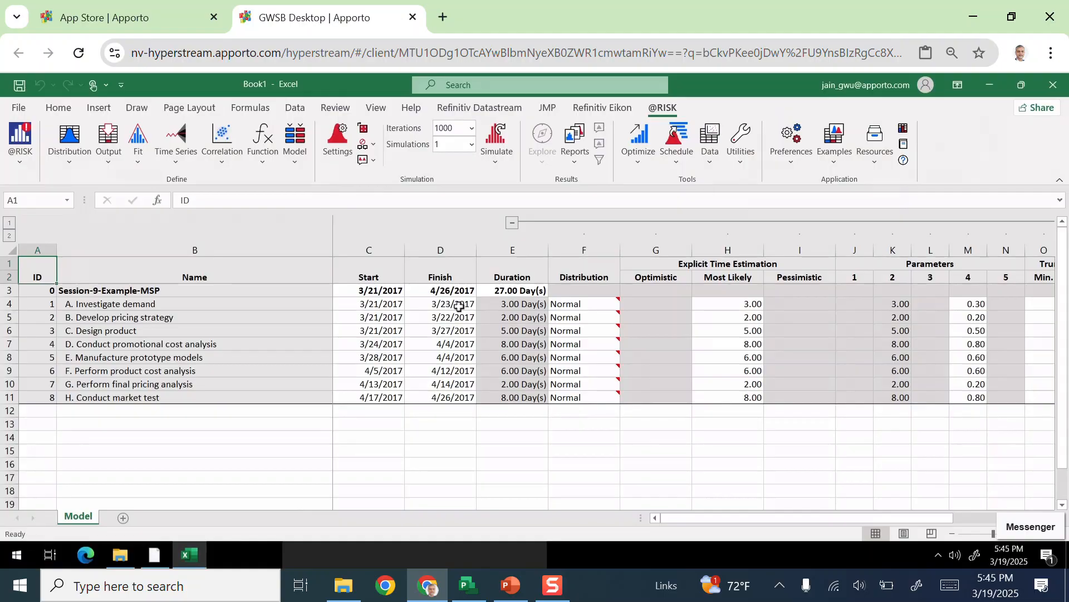
Step: Switch to PowerPoint and consult the Activity Data with Fitted Distributions slide for the activities' distributions and parameters
key(alt+Tab)
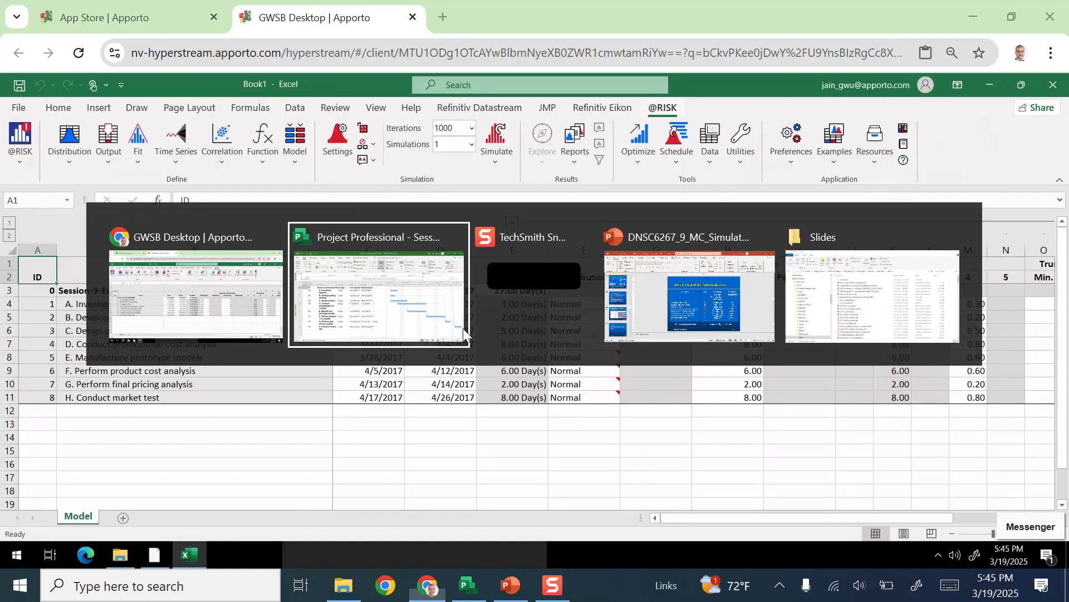
key(alt+Tab)
key(alt+Tab)
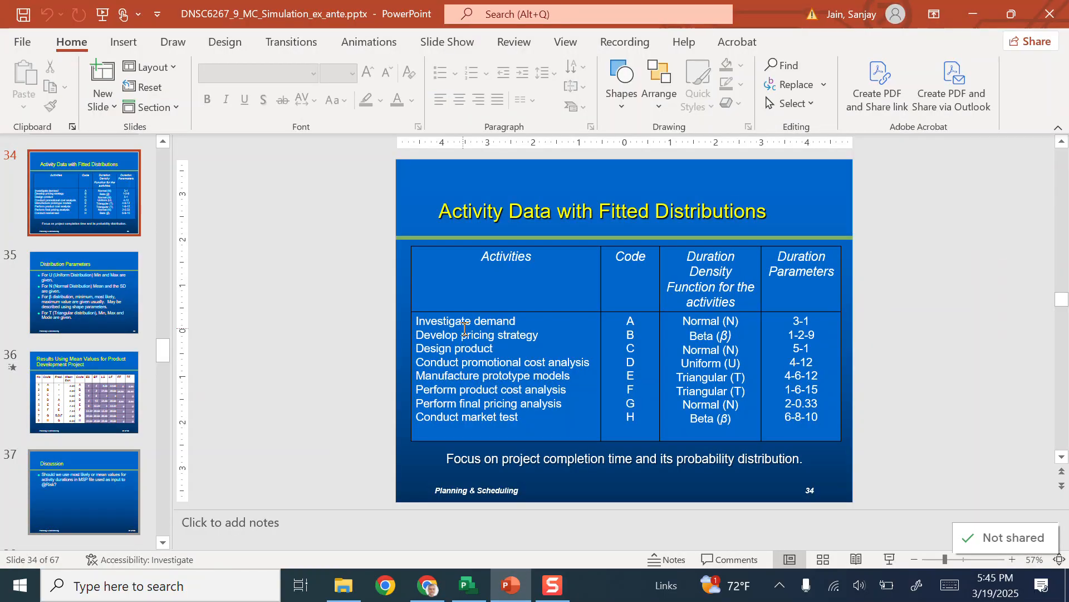
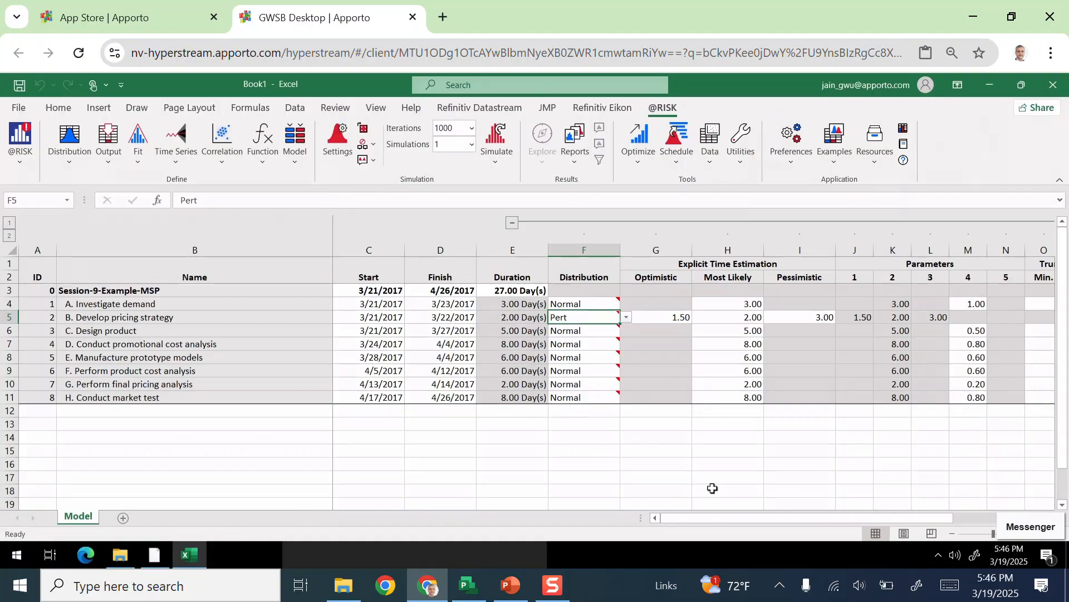
Step: Set the Pert estimates of task B, Develop pricing strategy, to 1 optimistic and 9 pessimistic
click(672, 322)
text(1)
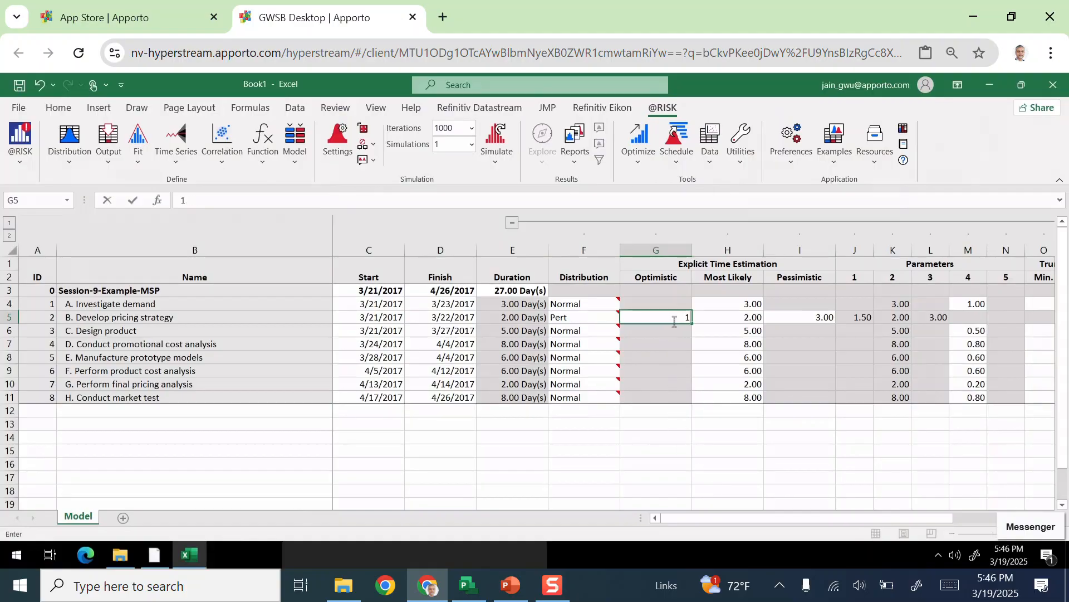
key(Tab)
key(Tab)
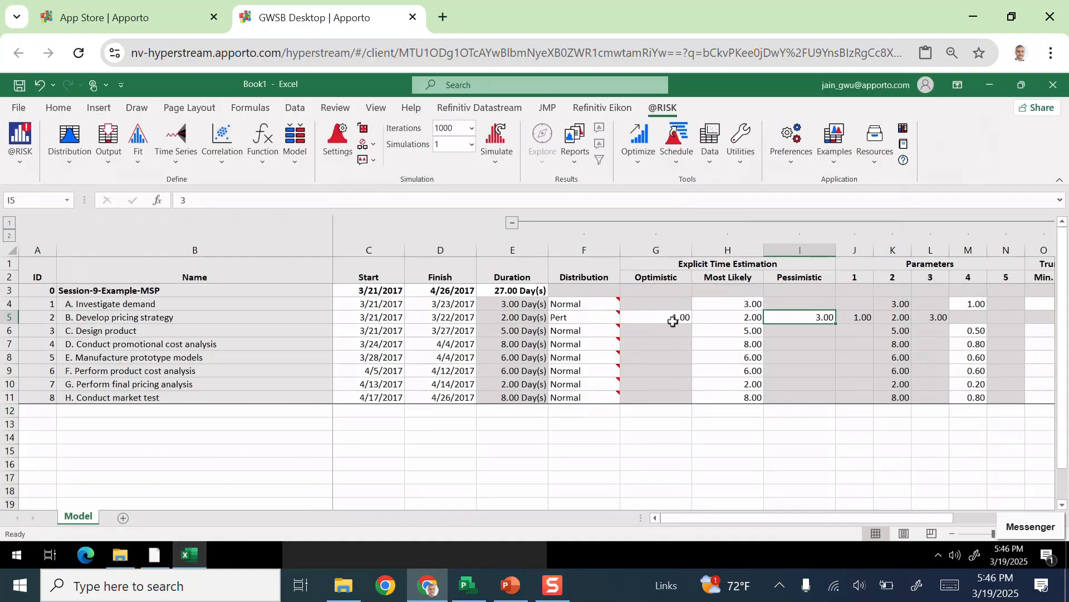
text(9)
key(Return)
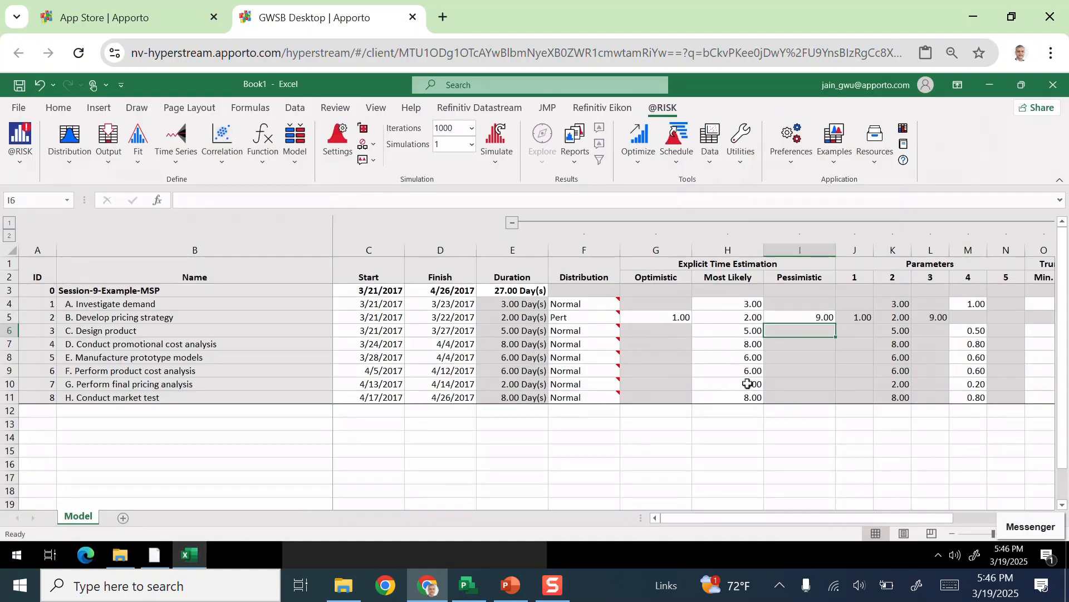
Step: Check task C, Design product, on the PowerPoint slide and set its standard deviation (parameter 4) to 1 in the model
key(alt+Tab)
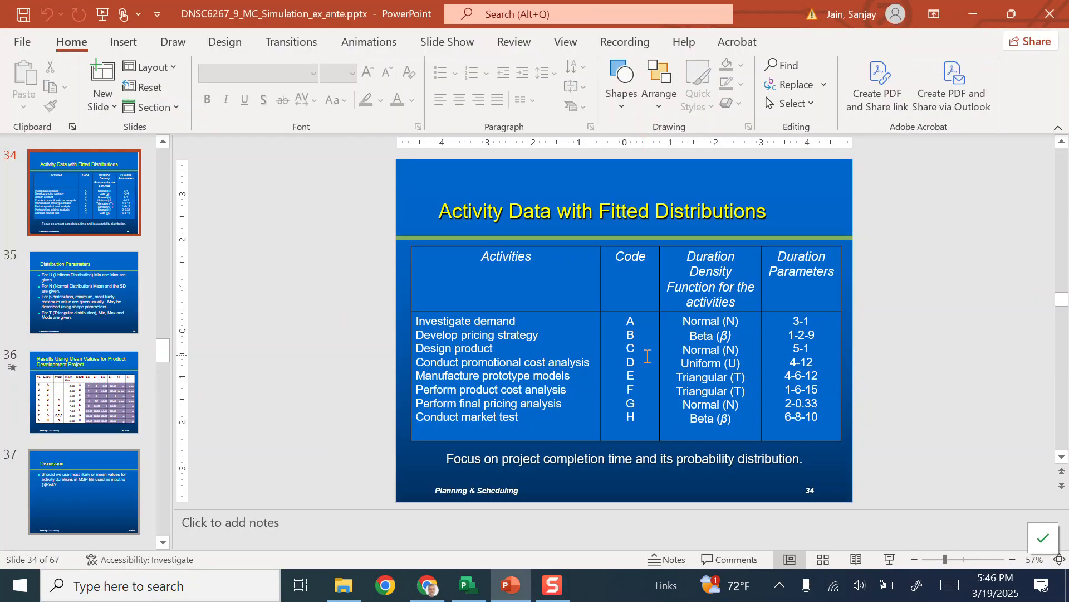
key(alt+Tab)
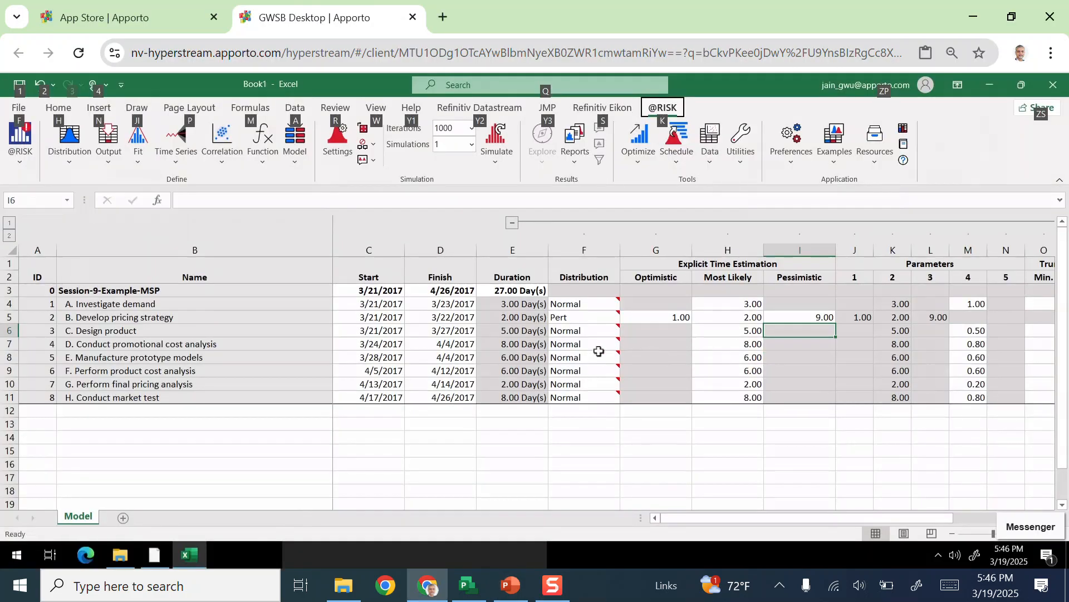
click(967, 332)
text(1)
key(Return)
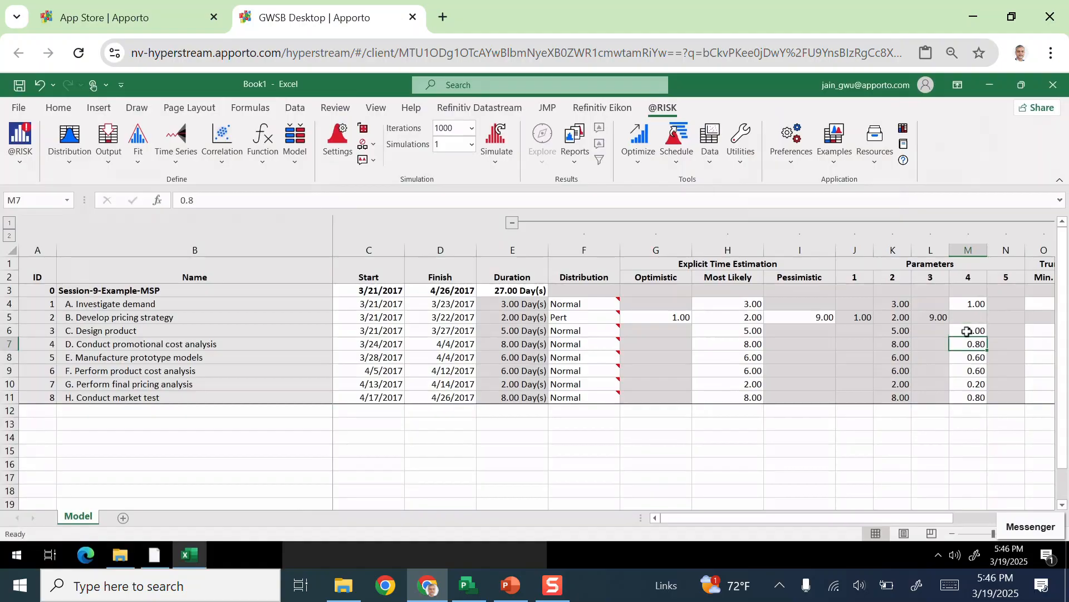
Step: Check task D, Conduct promotional cost analysis, on the PowerPoint slide and change its distribution to Uniform in the model
key(alt+Tab)
key(alt+Tab)
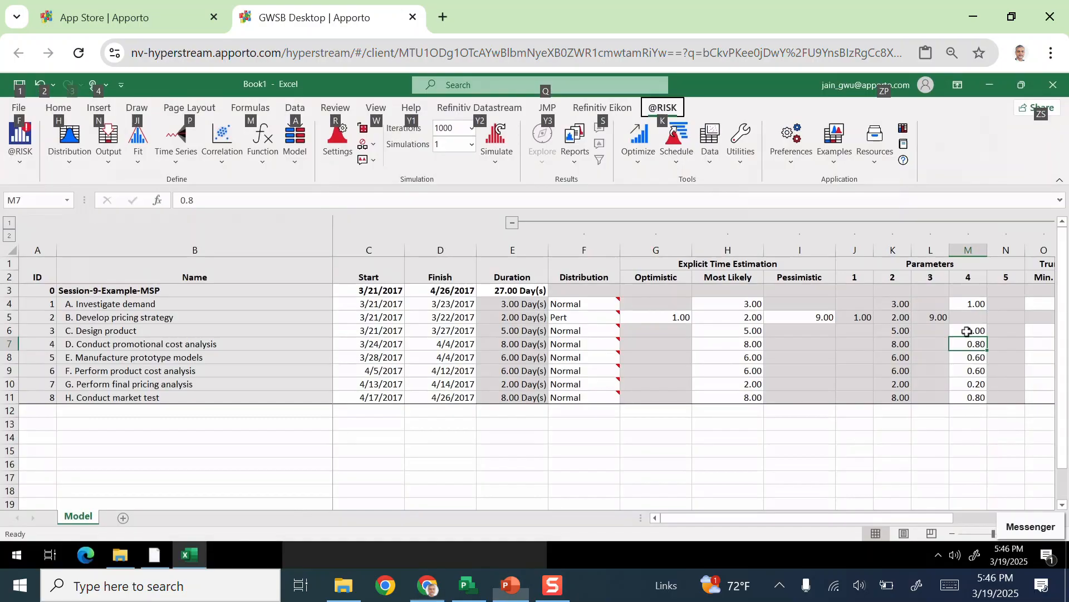
mouse_move(611, 341)
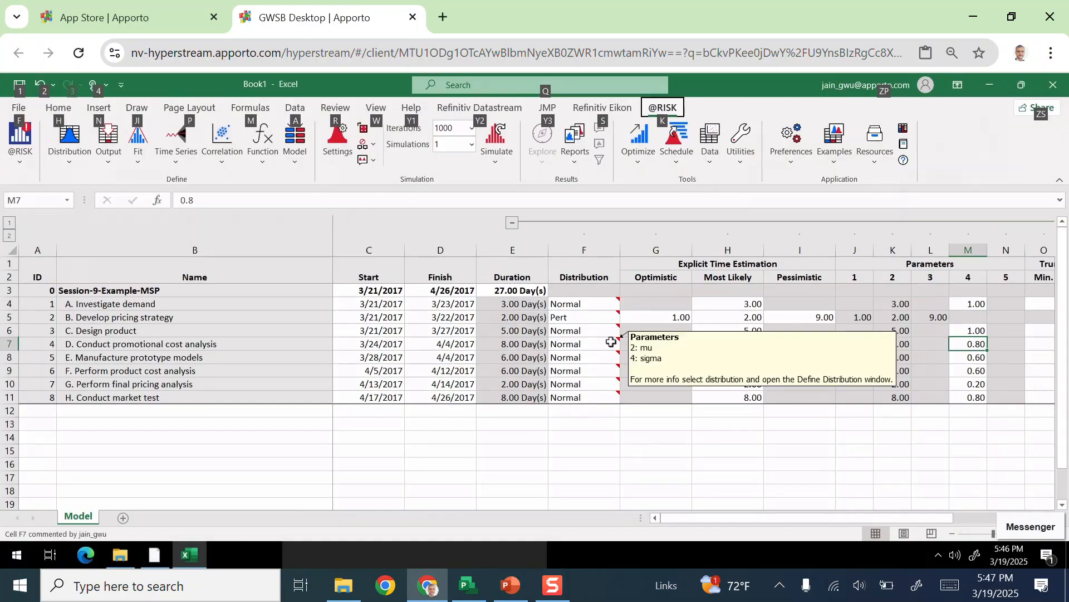
click(615, 344)
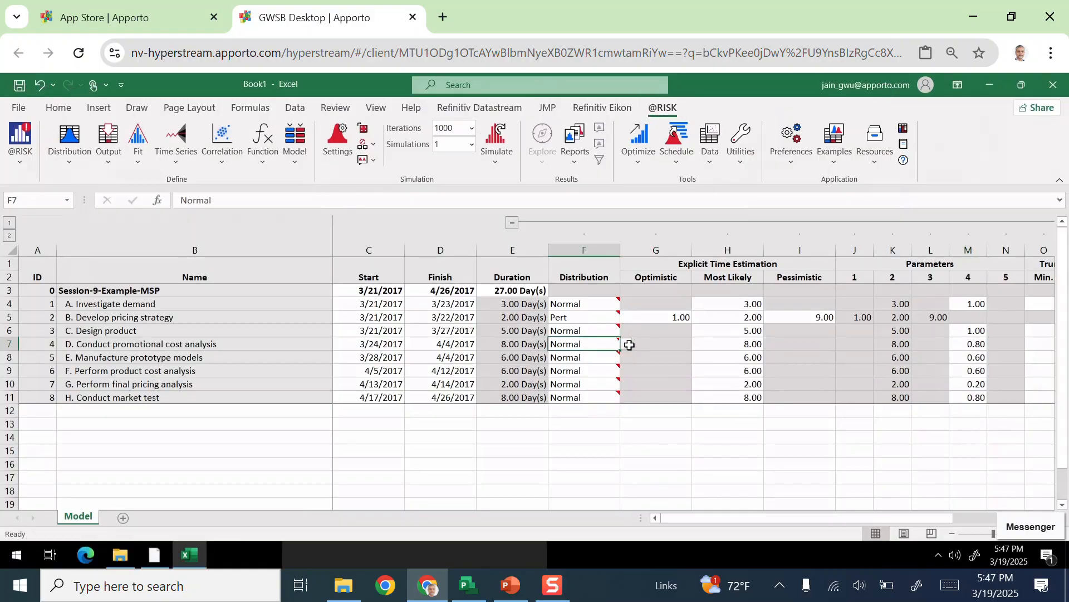
click(626, 343)
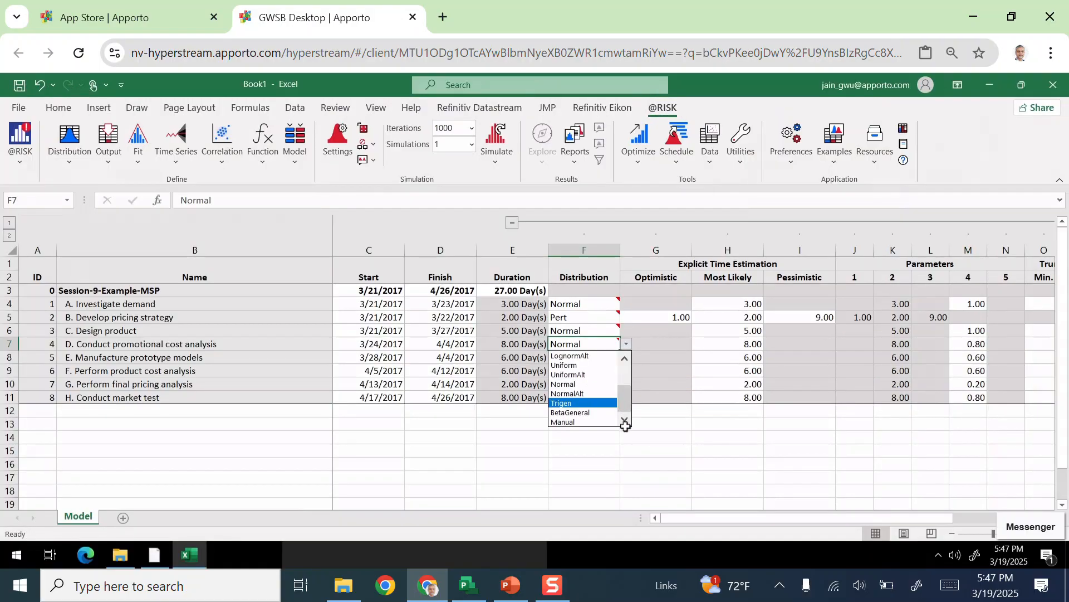
click(565, 364)
Step: Set the optimistic estimate of task D, Conduct promotional cost analysis, to 4
click(668, 344)
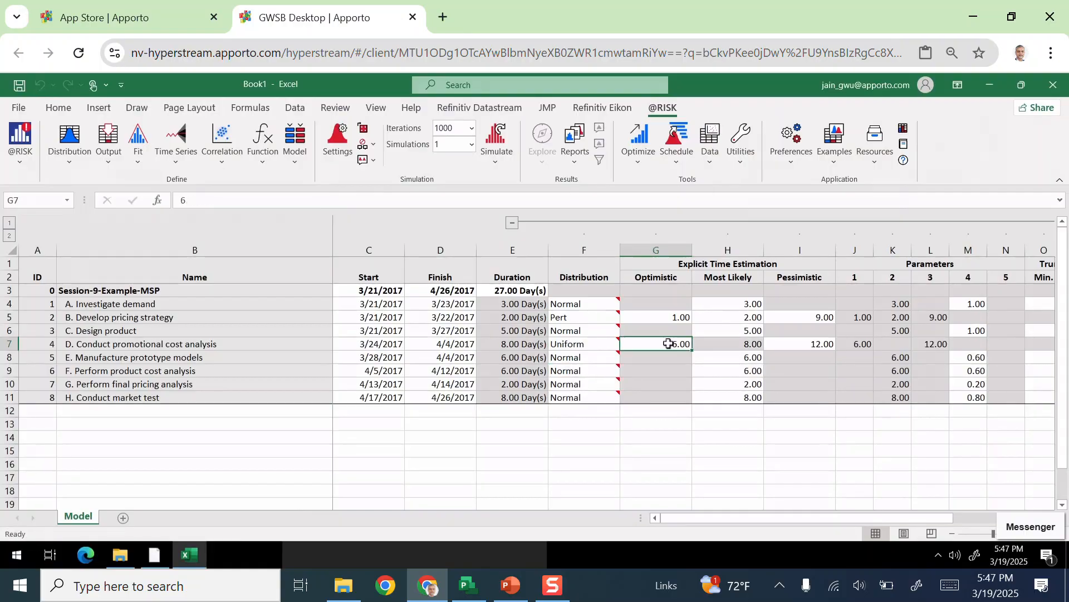
text(4)
key(Tab)
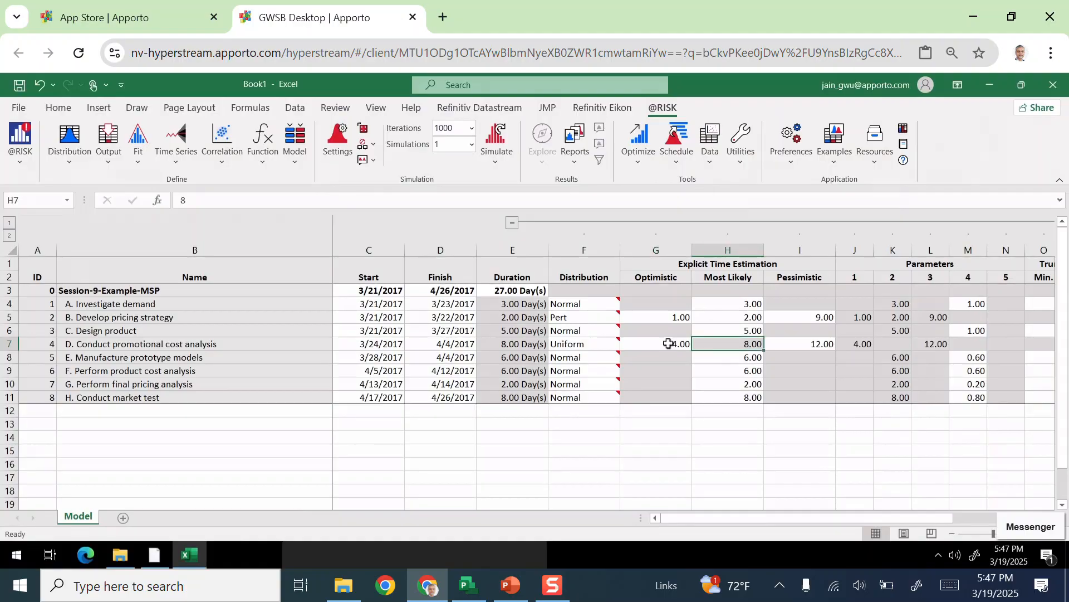
key(Tab)
key(Down)
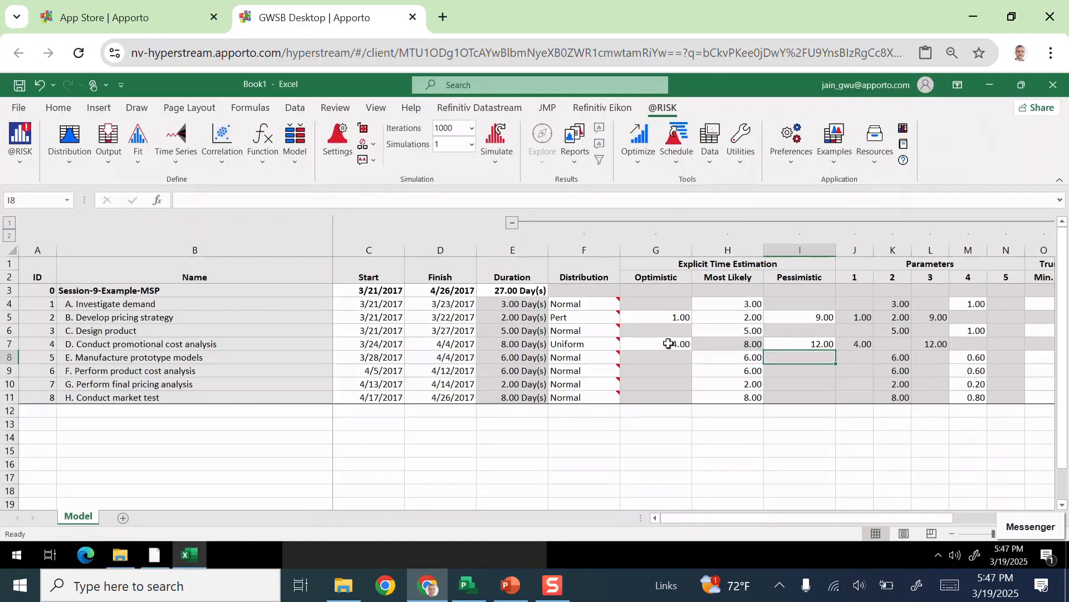
Step: Check task E, Manufacture prototype models, on the PowerPoint slide and change its distribution to Triang in the model
key(Left)
key(Left)
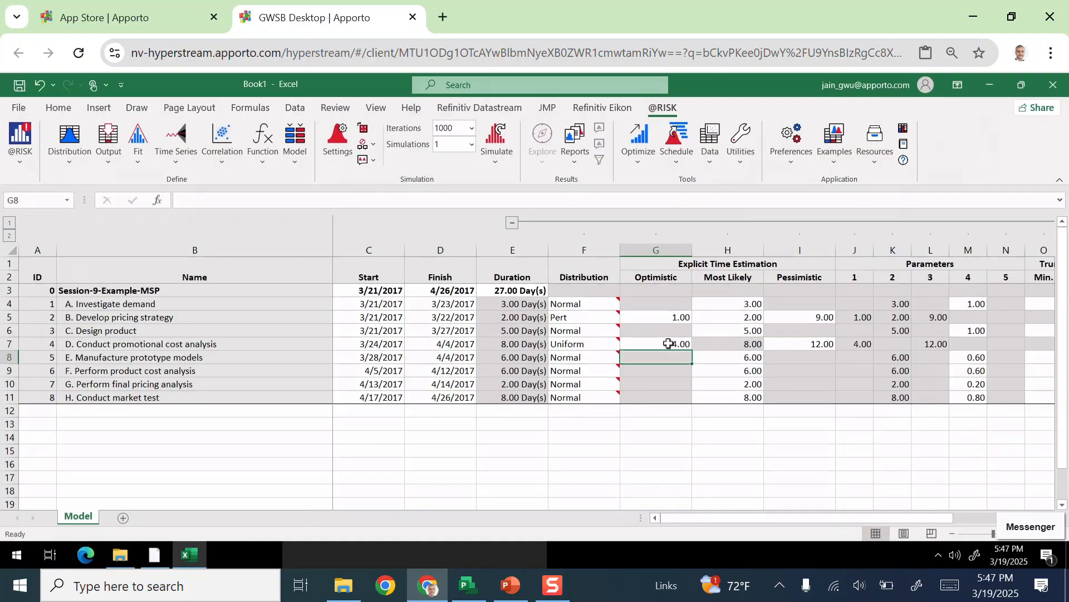
key(alt+Tab)
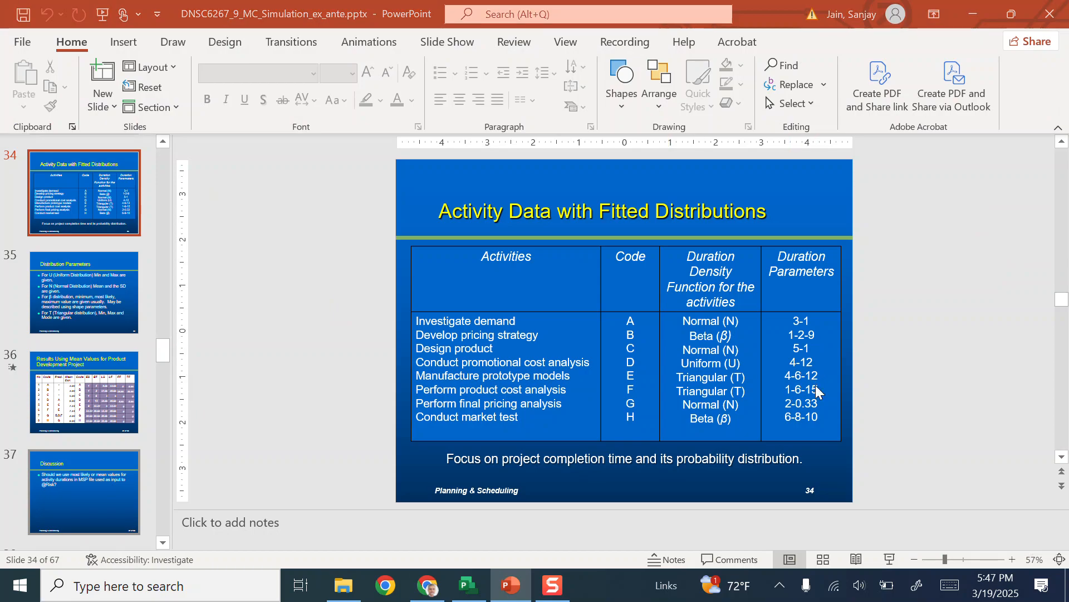
key(alt+Tab)
click(602, 357)
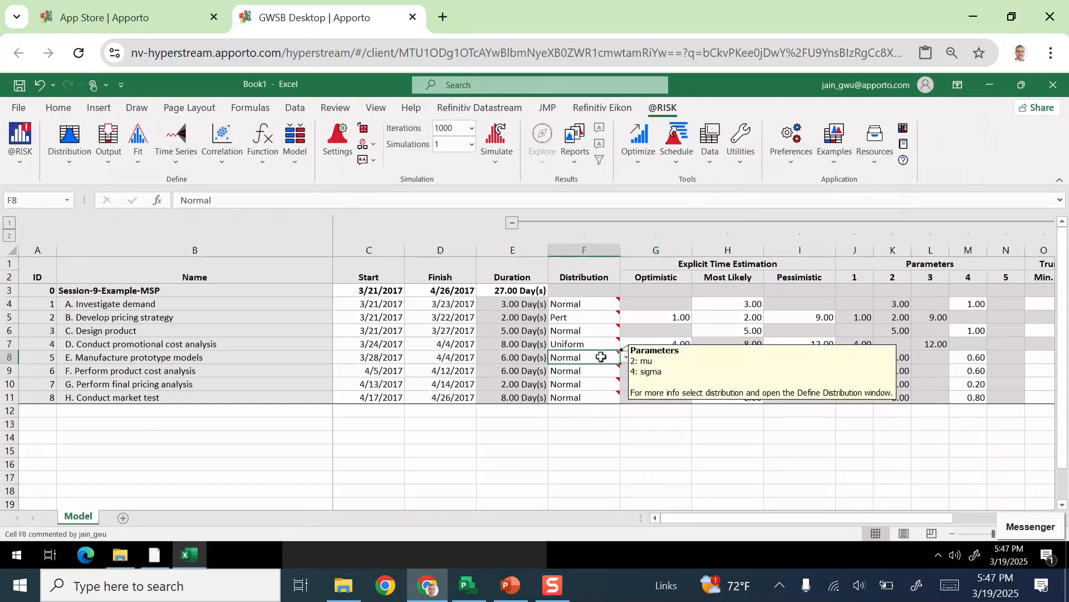
click(626, 357)
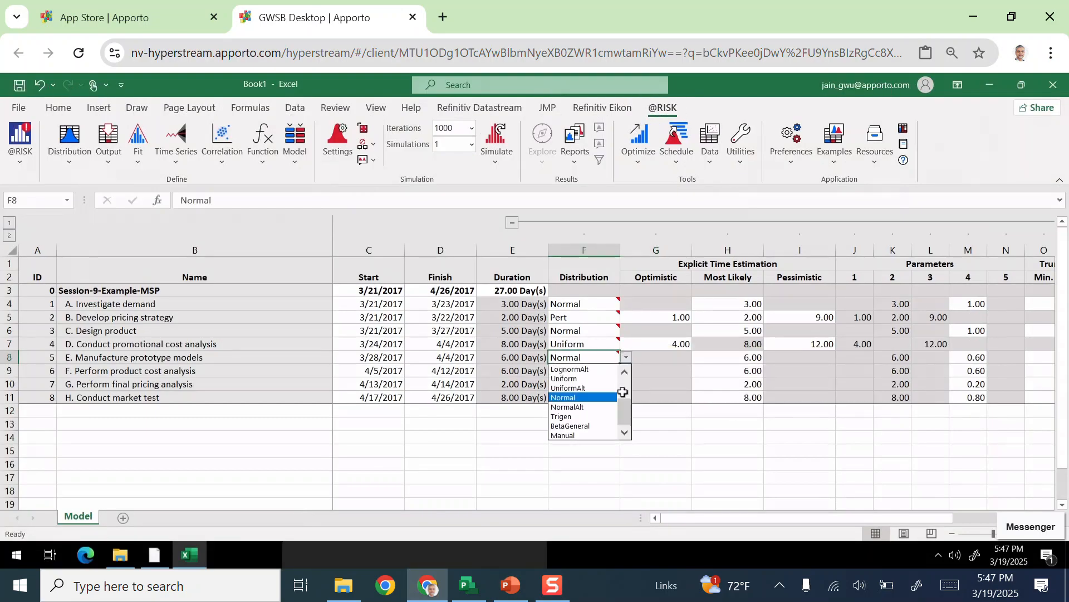
drag(626, 411, 623, 375)
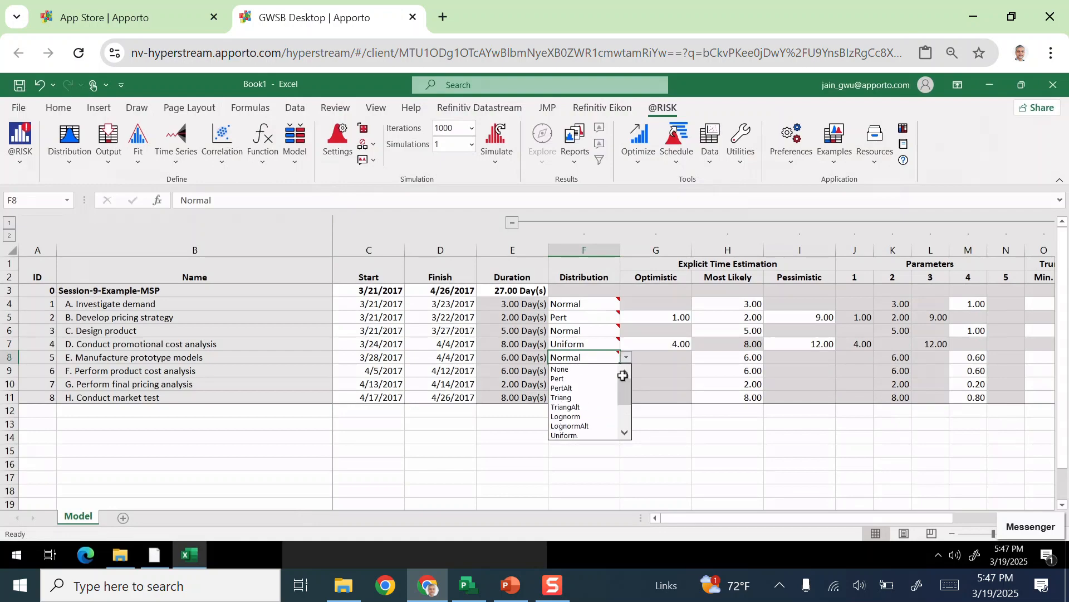
click(573, 397)
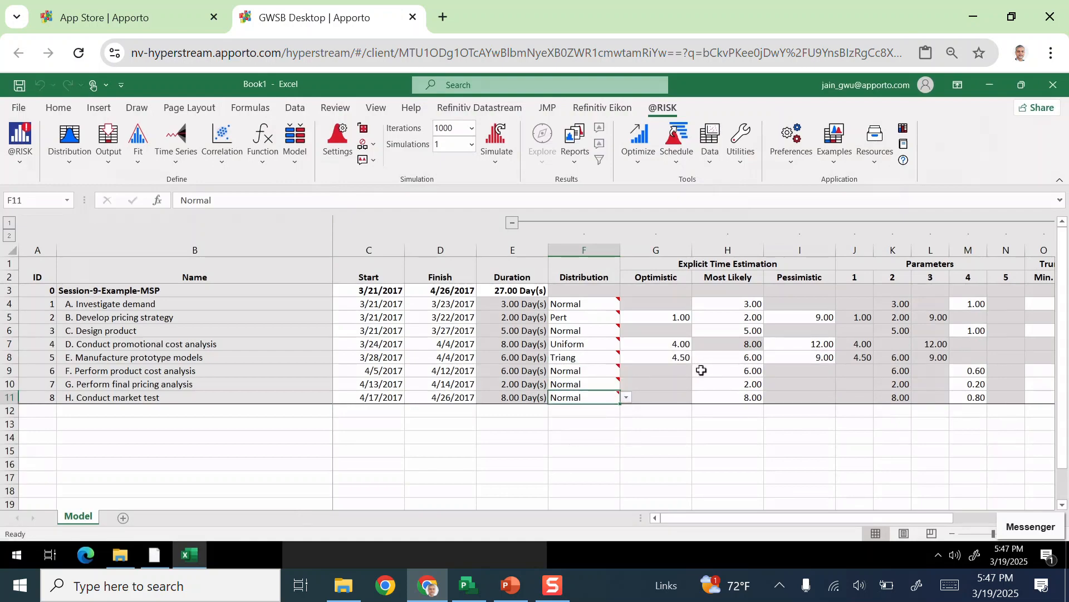
Step: Set the triangular estimates of task E, Manufacture prototype models, to 4 optimistic and 12 pessimistic
double_click(670, 357)
text(4)
key(Tab)
key(Tab)
text(12)
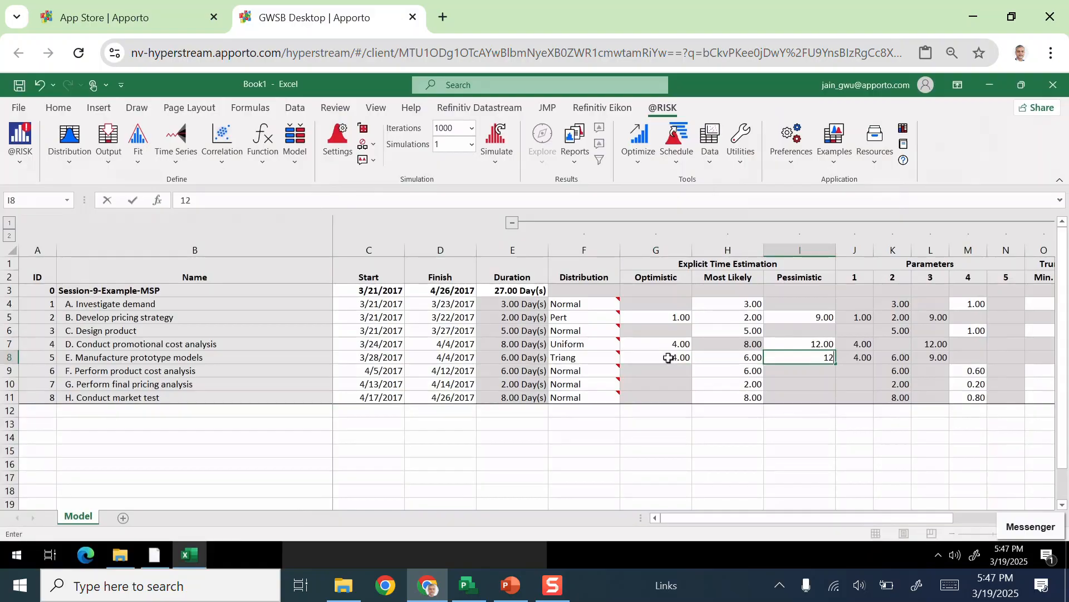
key(Return)
Step: Check task F, Perform product cost analysis, on the PowerPoint slide and change its distribution to Triang in the model
key(alt+Tab)
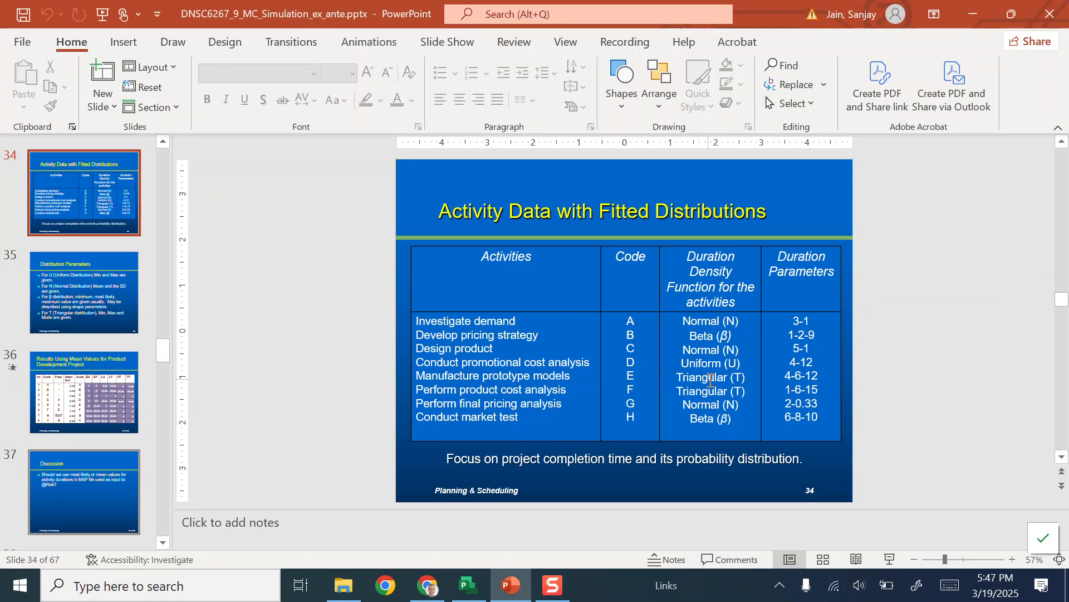
key(alt+Tab)
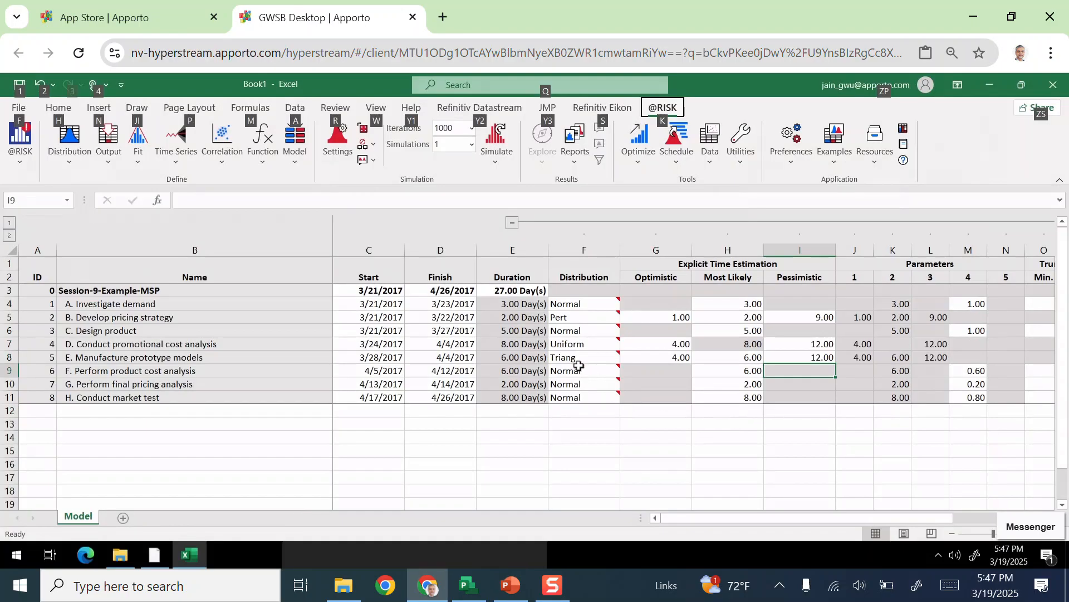
click(581, 368)
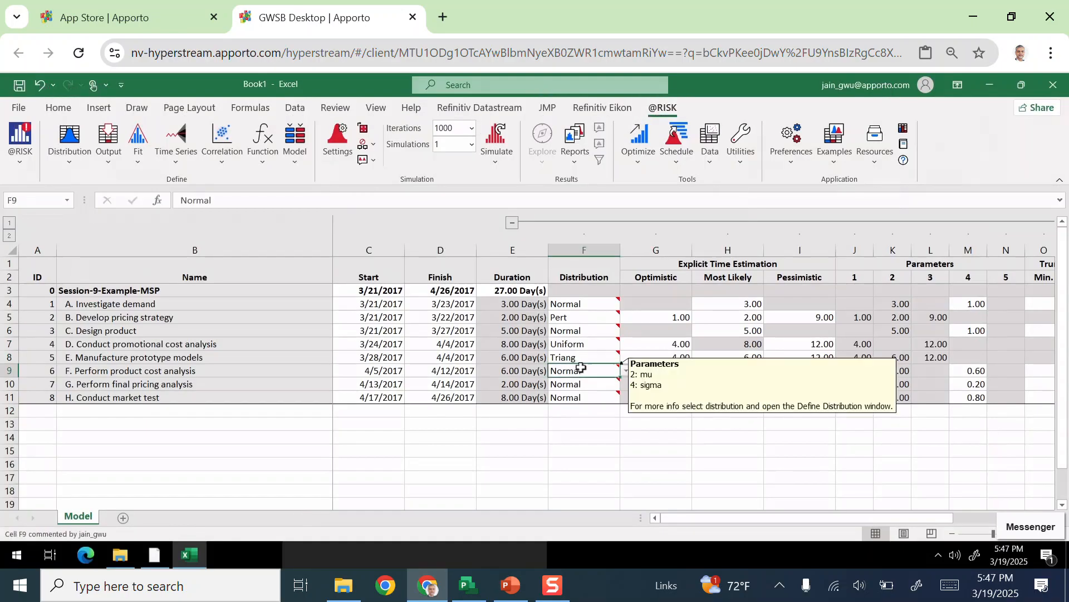
click(625, 372)
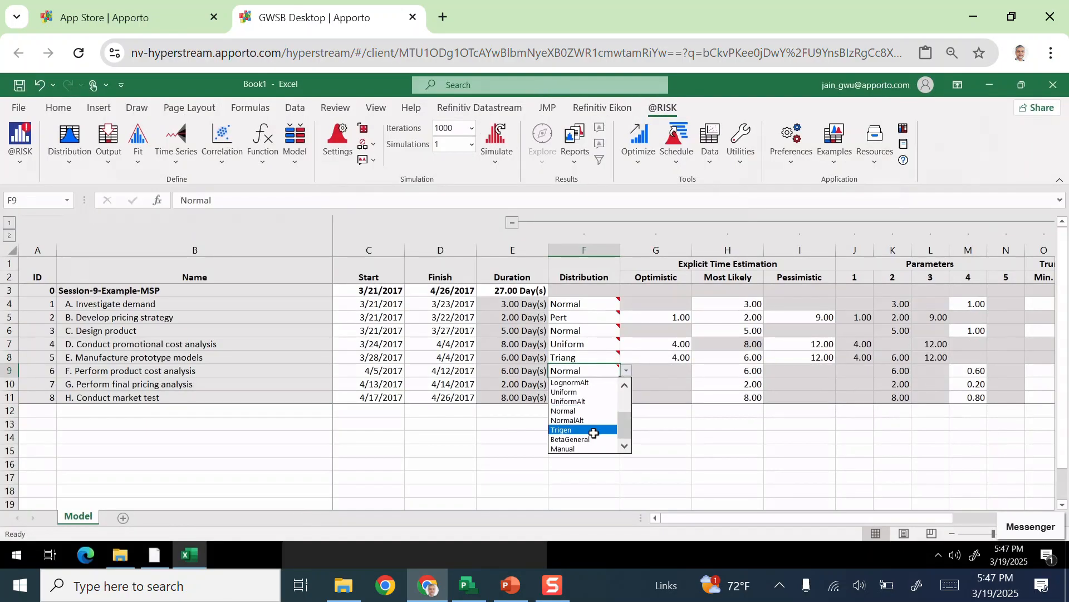
scroll(625, 418, up, 2)
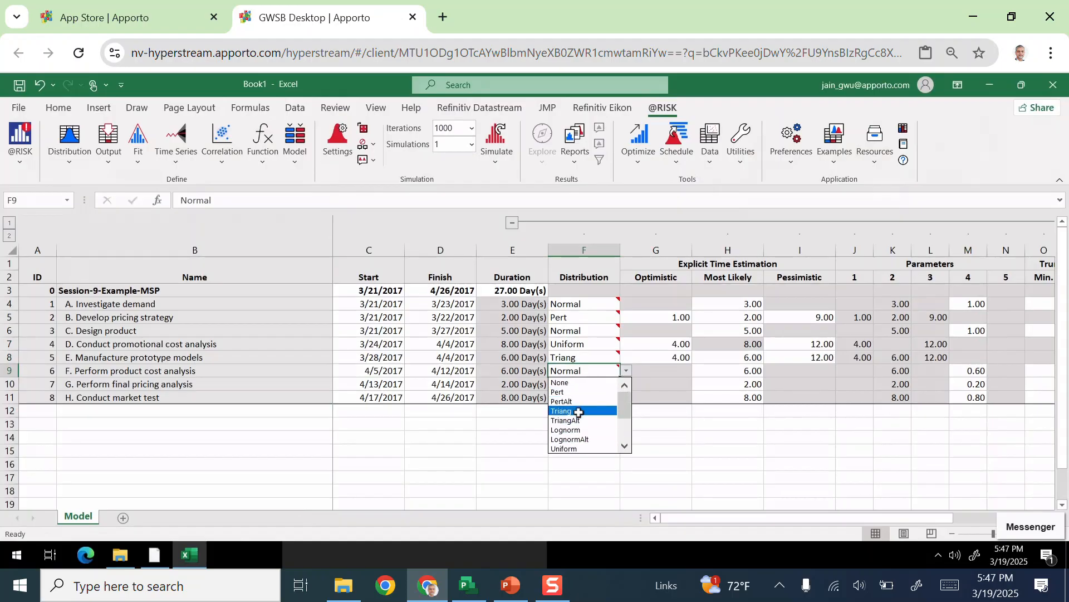
click(577, 411)
Step: Set the triangular estimates of task F, Perform product cost analysis, to 1 optimistic and 15 pessimistic
click(676, 371)
text(1)
key(Tab)
key(Tab)
text(1)
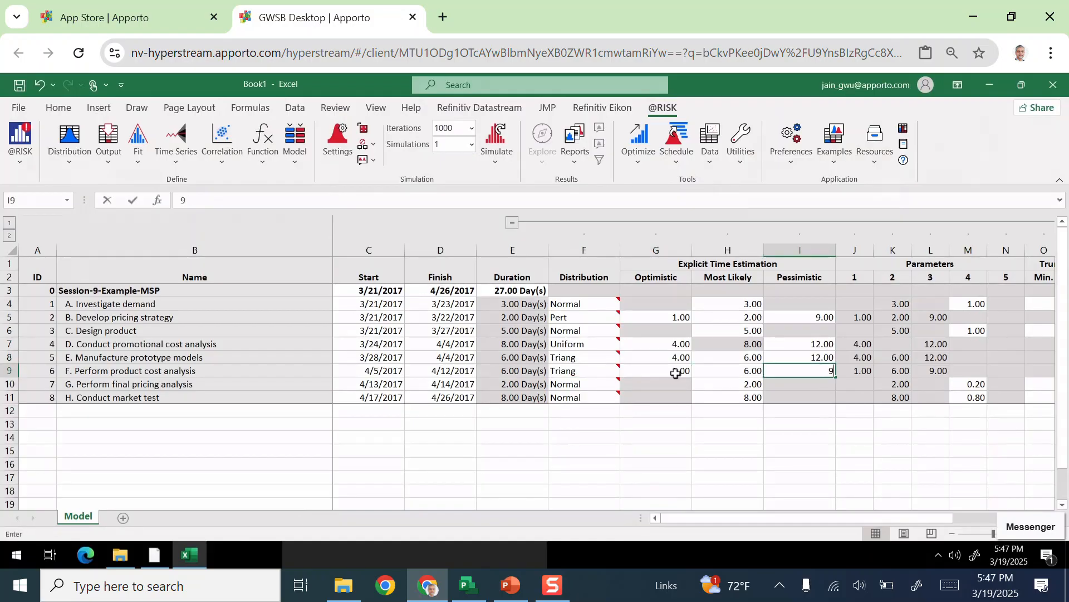
text(5)
key(Return)
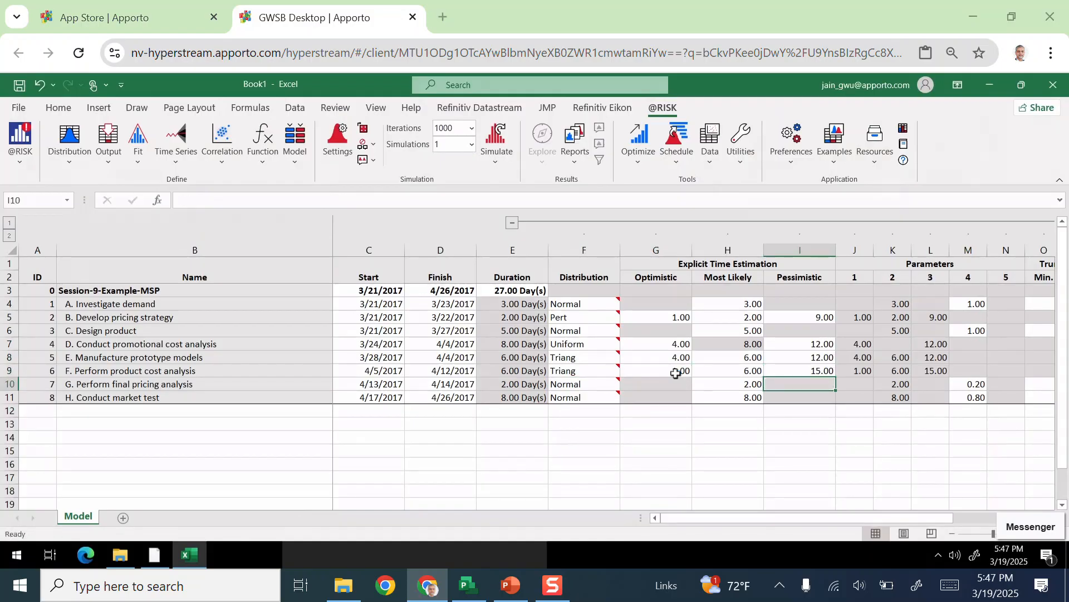
Step: Check task G, Perform final pricing analysis, on the PowerPoint slide and set its standard deviation (parameter 4) to 0.33 in the model
key(alt+Tab)
key(alt+Tab)
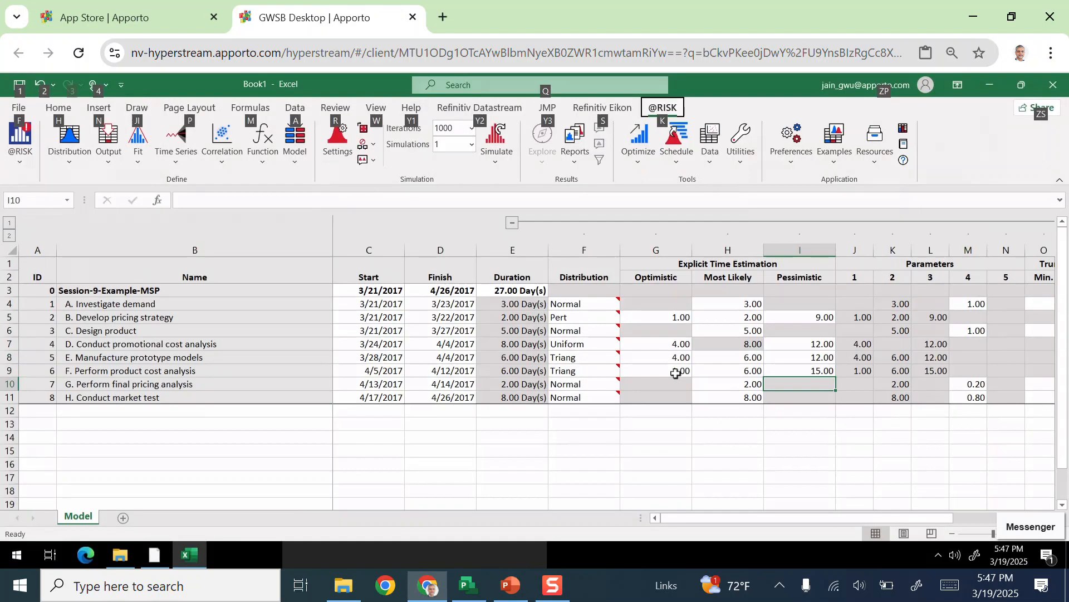
click(973, 387)
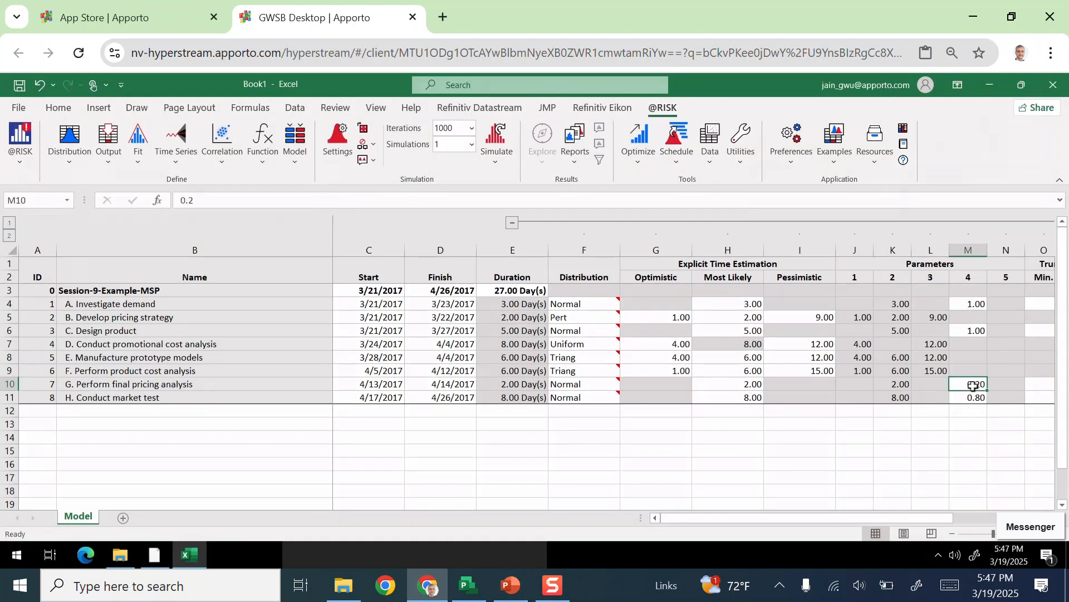
text(0.33)
key(Return)
Step: Check task H, Conduct market test, on the PowerPoint slide and change its distribution to Pert in the model
key(alt+Tab)
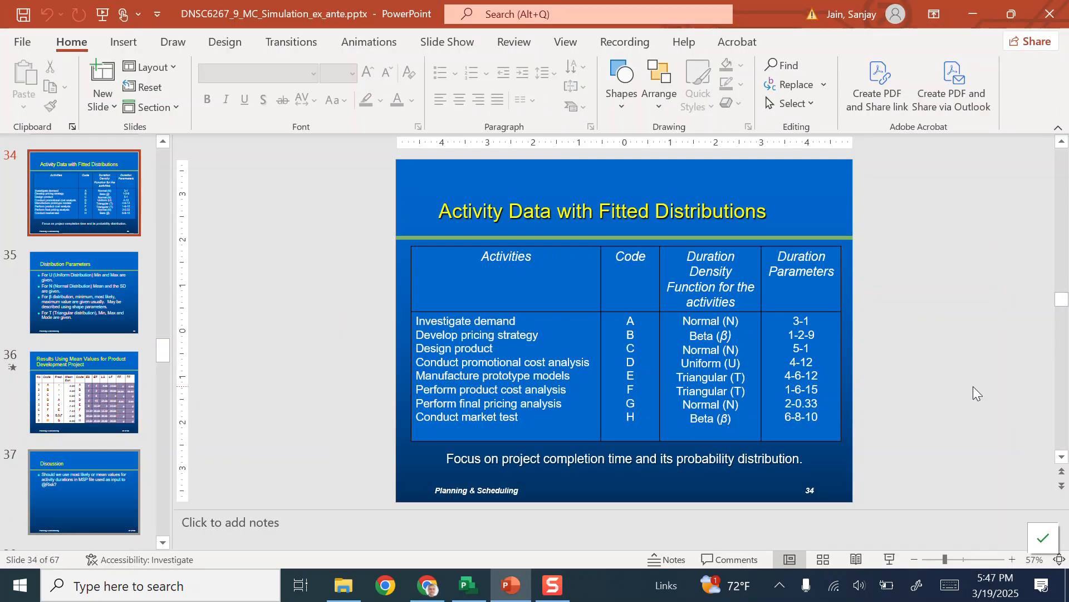
key(alt+Tab)
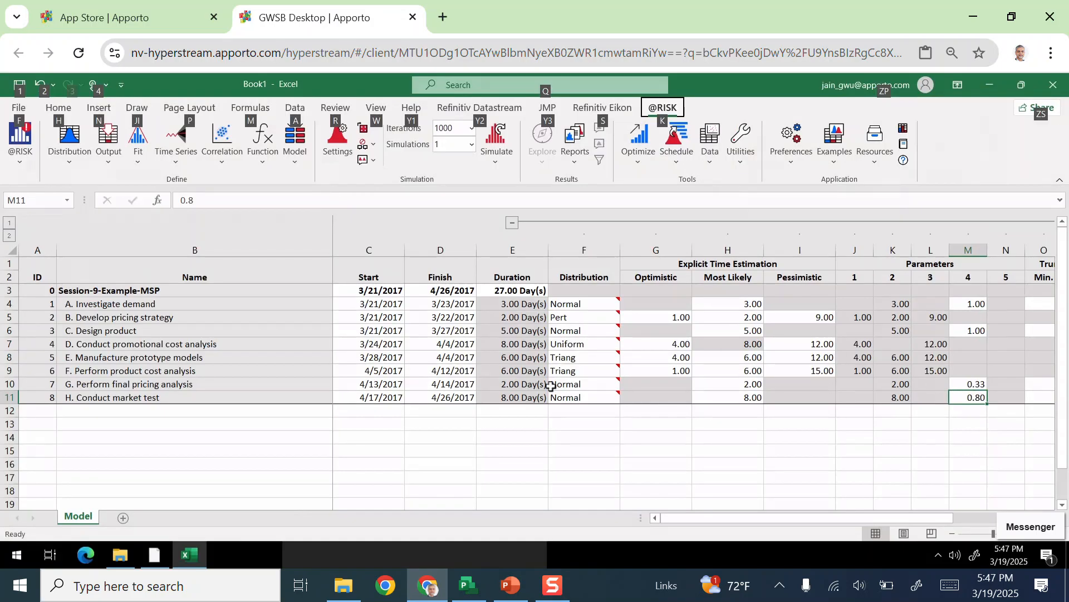
click(616, 397)
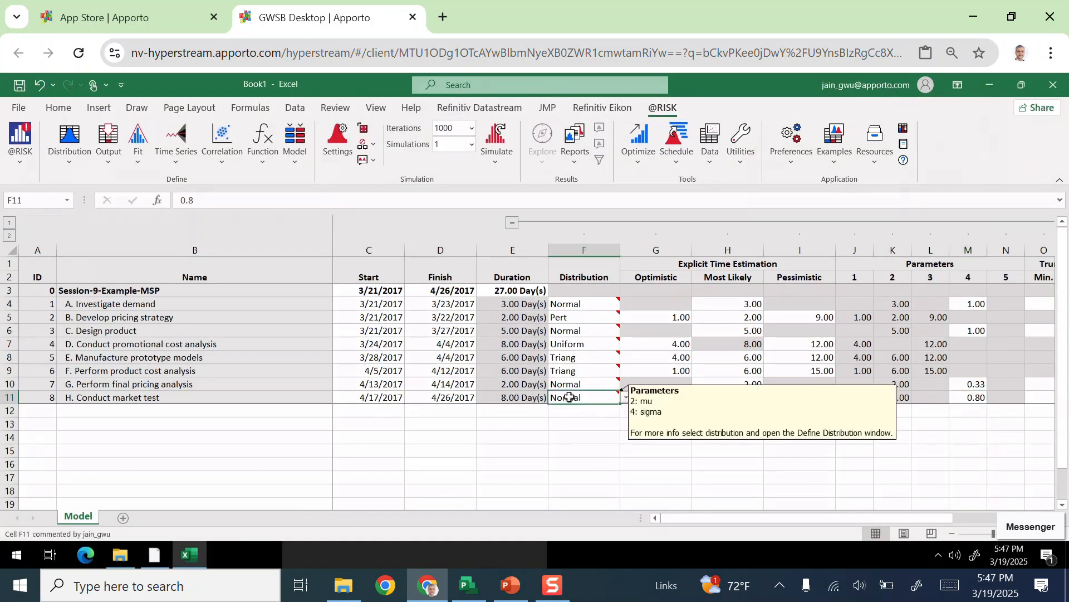
click(627, 397)
drag(624, 452, 624, 409)
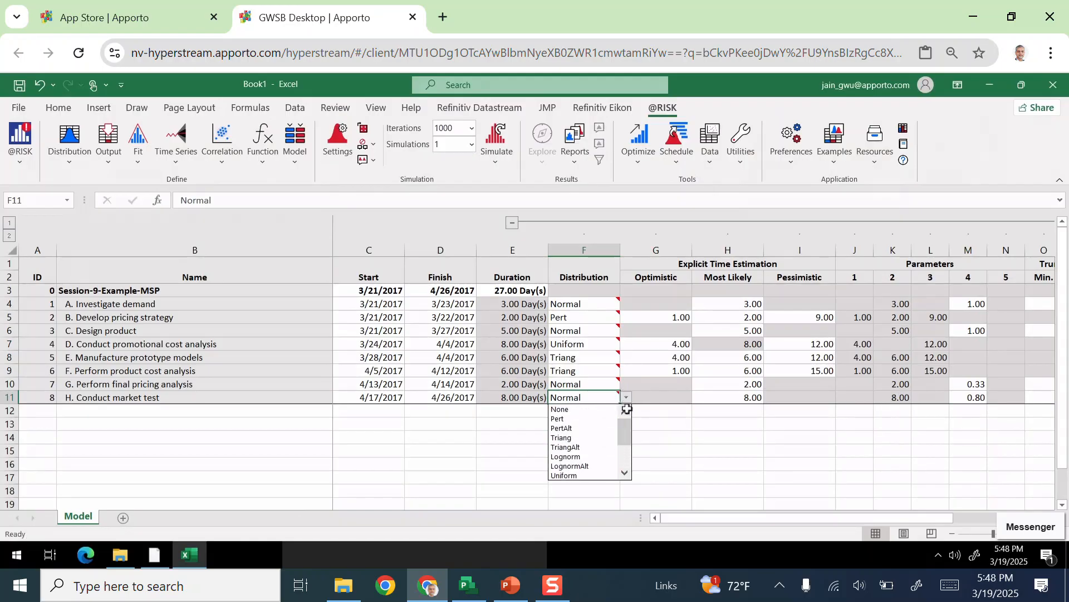
click(596, 417)
Step: Set the pessimistic estimate of task H, Conduct market test, to 10 and recheck the entries against the PowerPoint slide
click(820, 398)
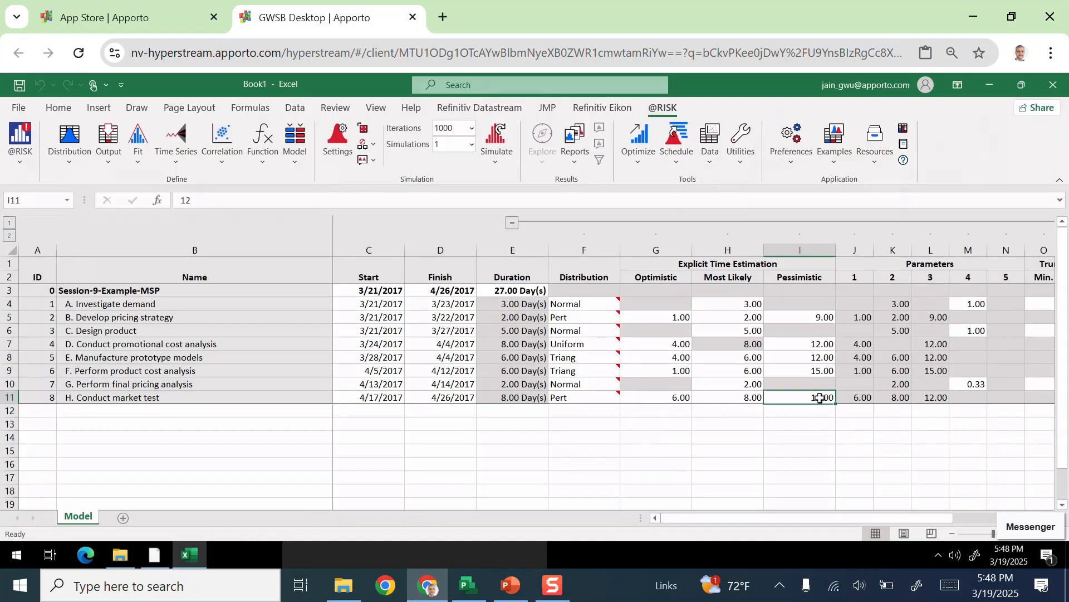
text(1)
key(Return)
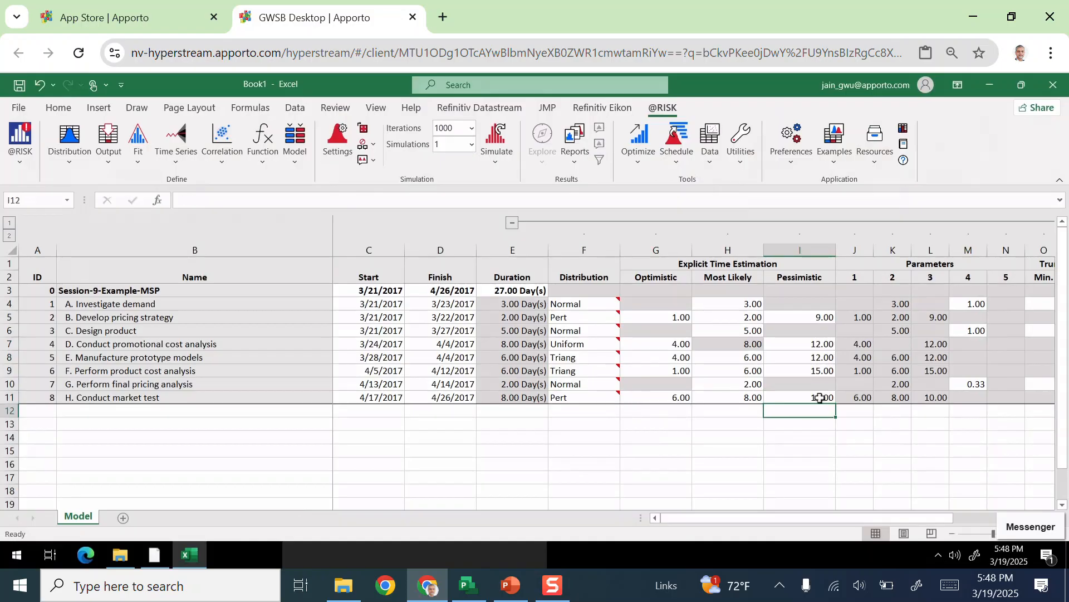
key(alt+Tab)
key(alt+Tab)
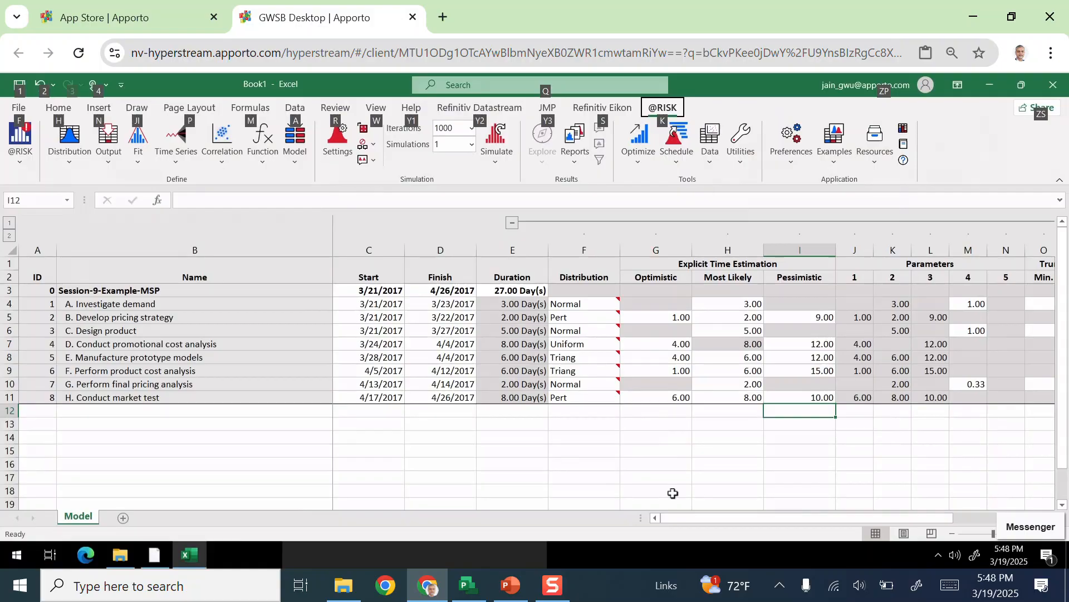
Step: Open the Define Distribution window for the duration of task A, Investigate demand, to examine its distribution graph and statistics
click(637, 196)
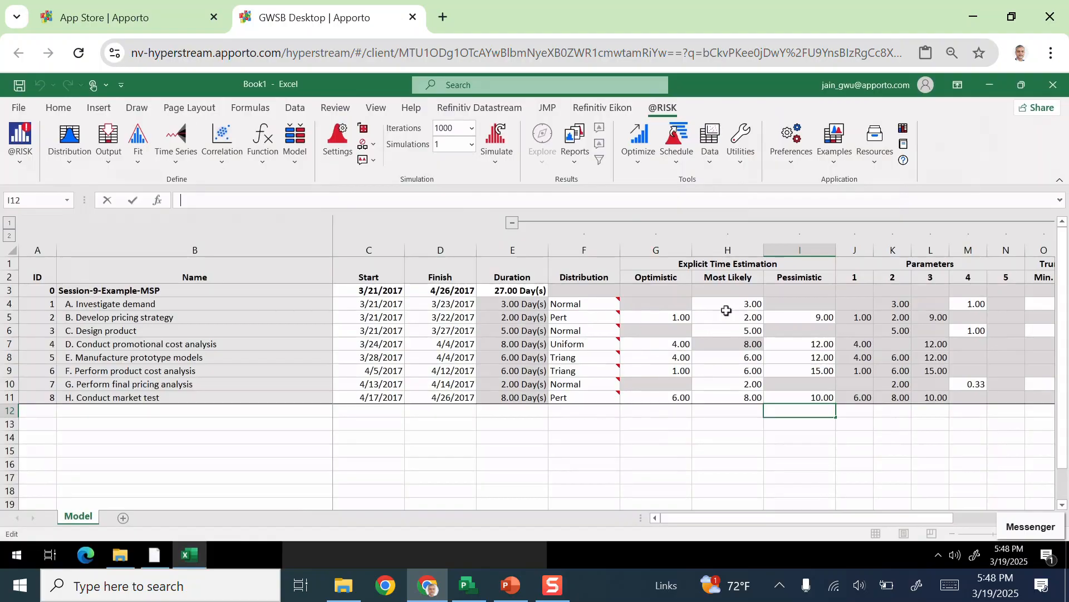
mouse_move(579, 322)
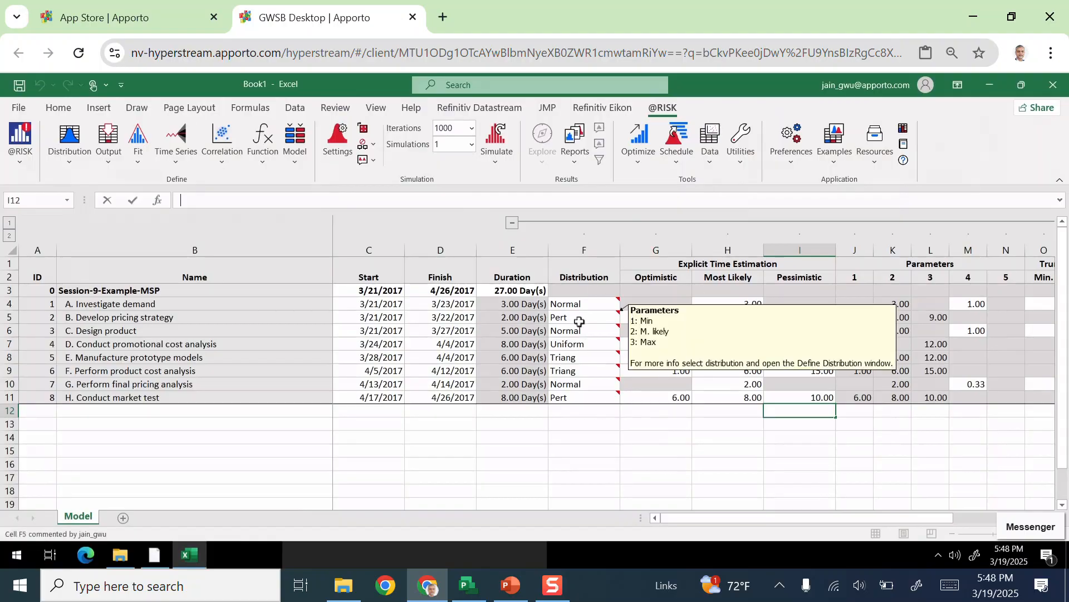
click(530, 305)
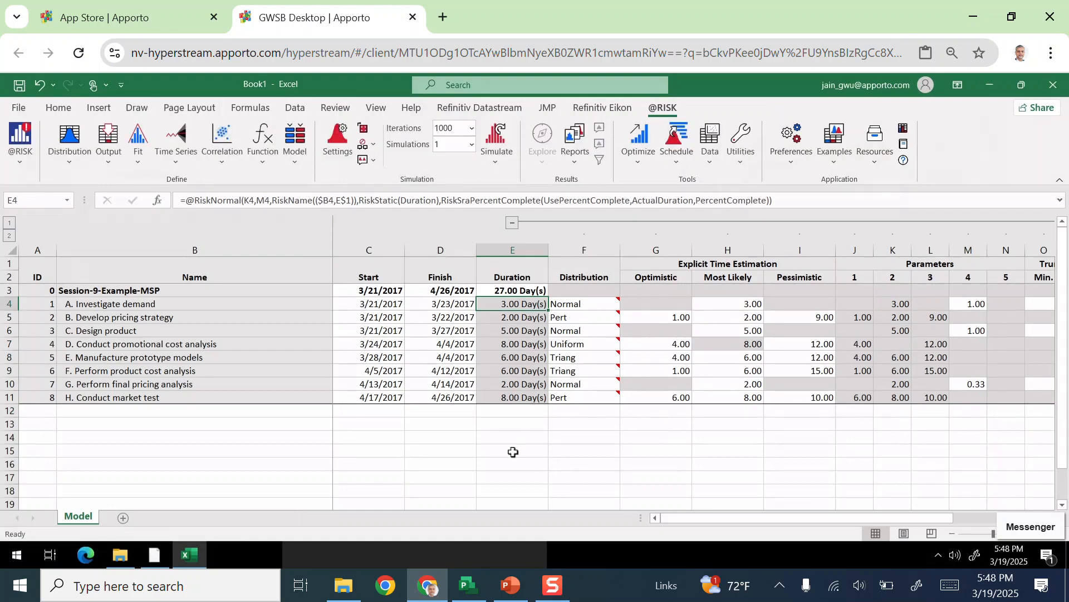
click(66, 167)
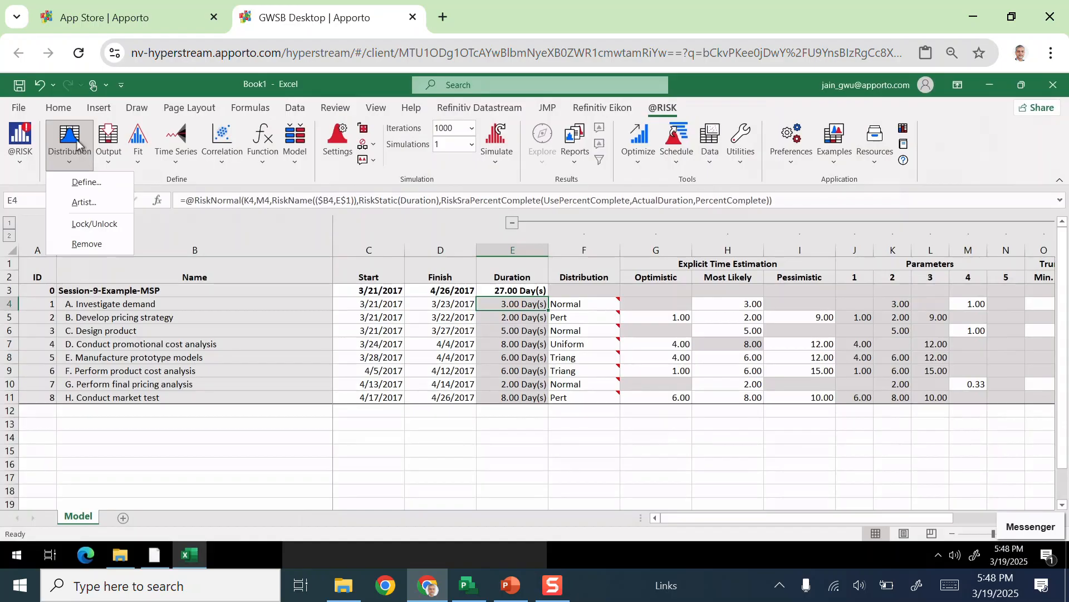
click(82, 183)
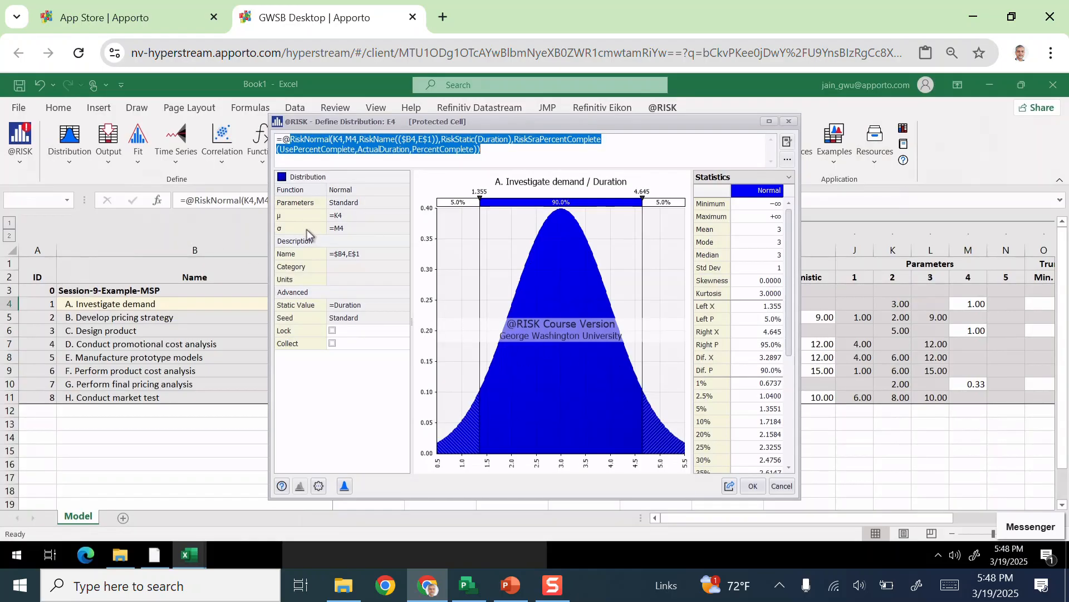
Step: Close task A's distribution window and run one simulation with 1000 iterations
mouse_move(306, 231)
click(788, 122)
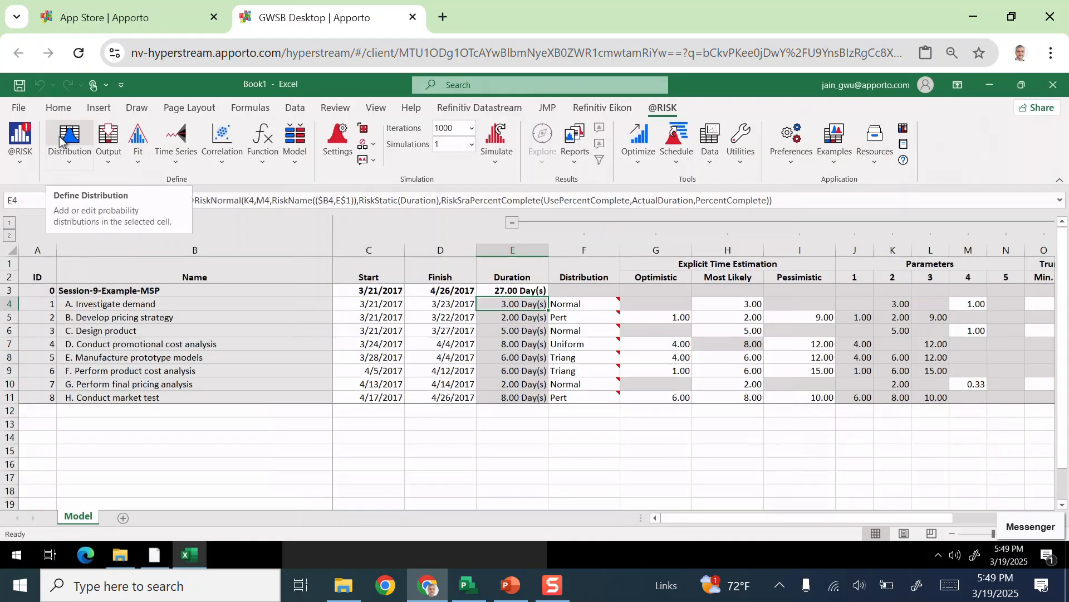
click(471, 133)
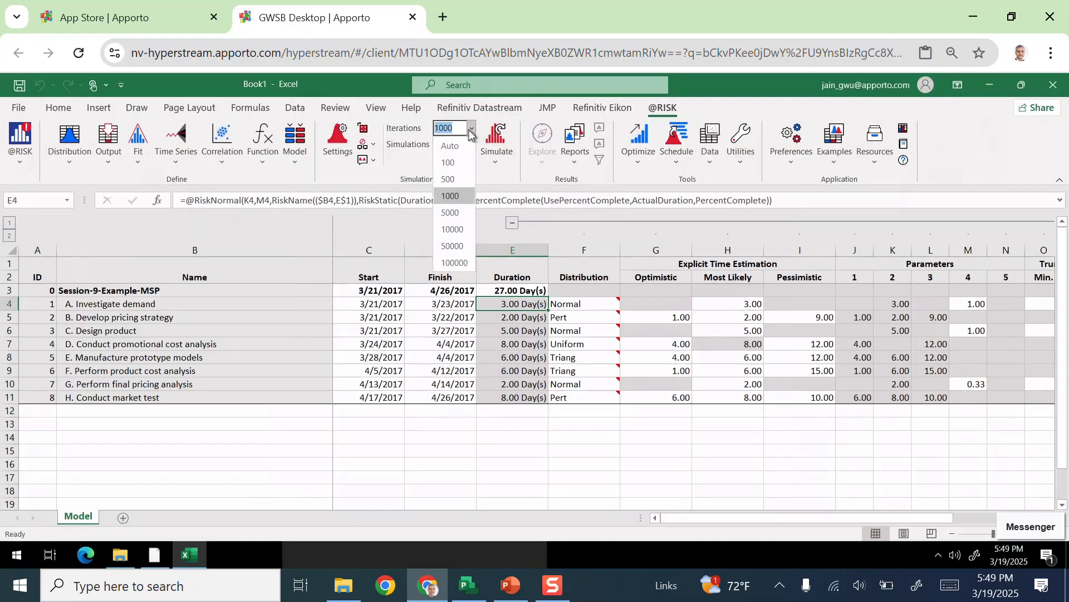
click(470, 132)
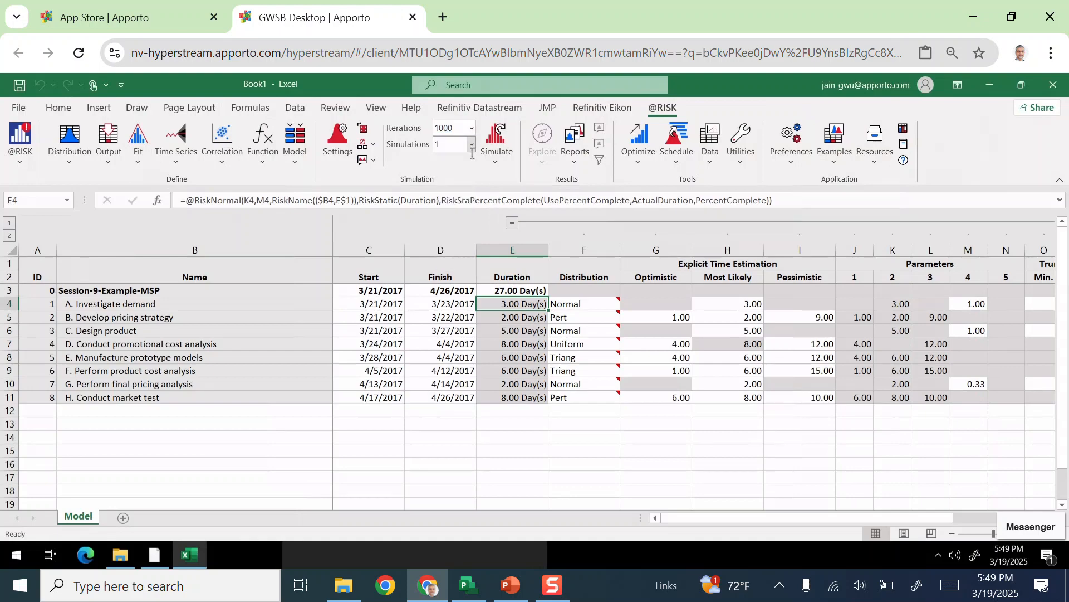
click(498, 136)
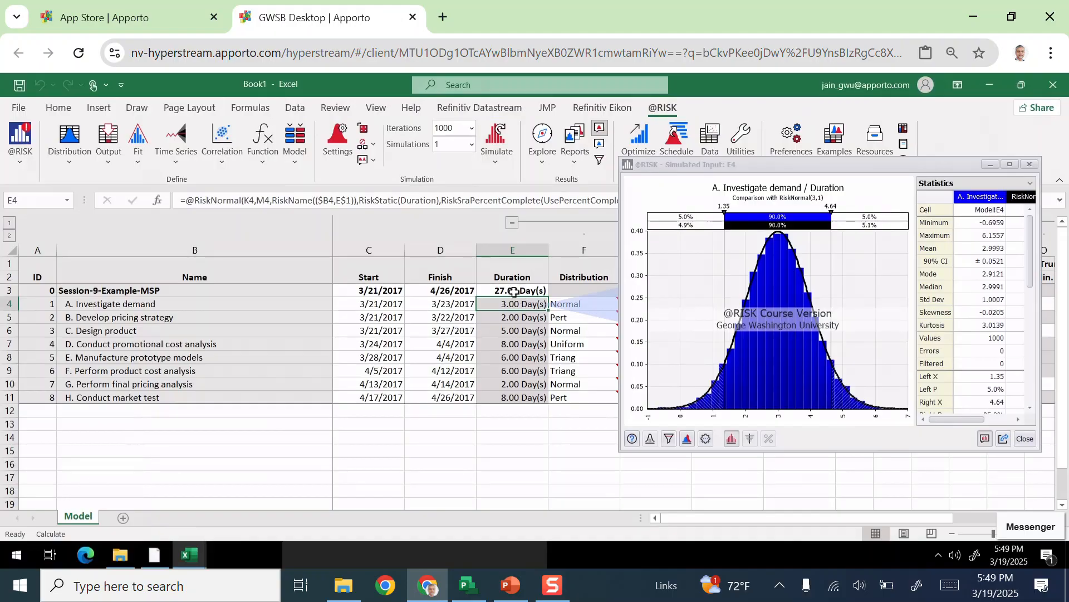
Step: Close task A's simulated input graph and define the total project duration in cell E3 as an output with the suggested name
click(514, 292)
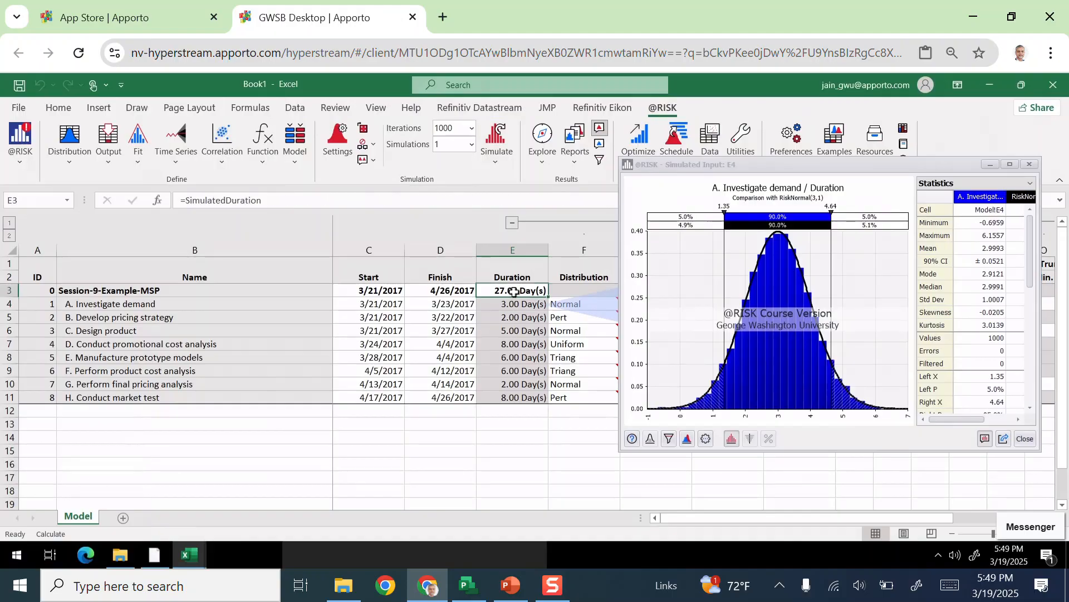
double_click(513, 292)
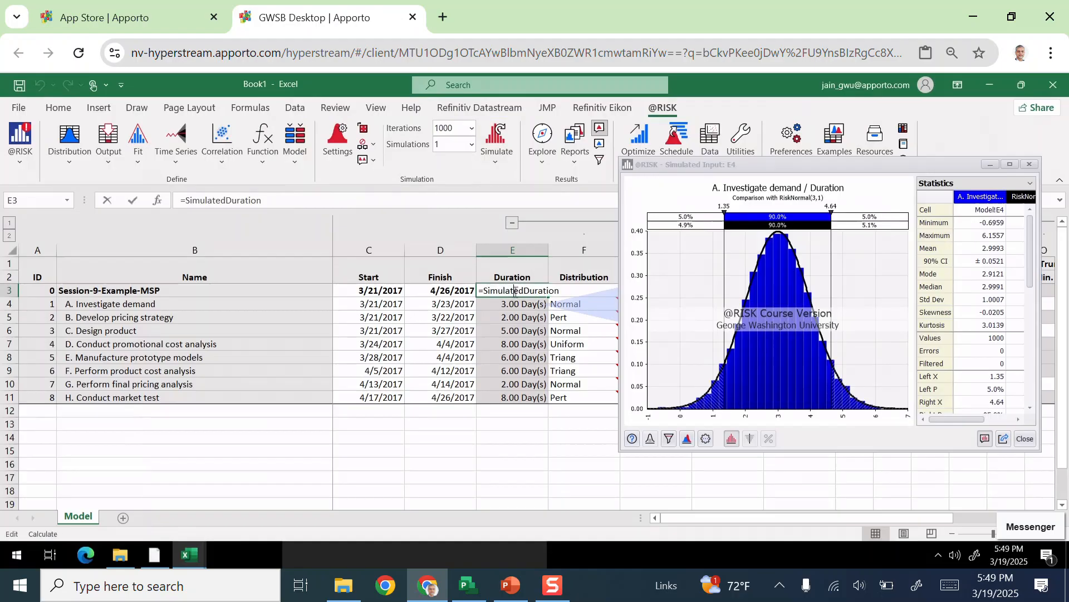
key(Escape)
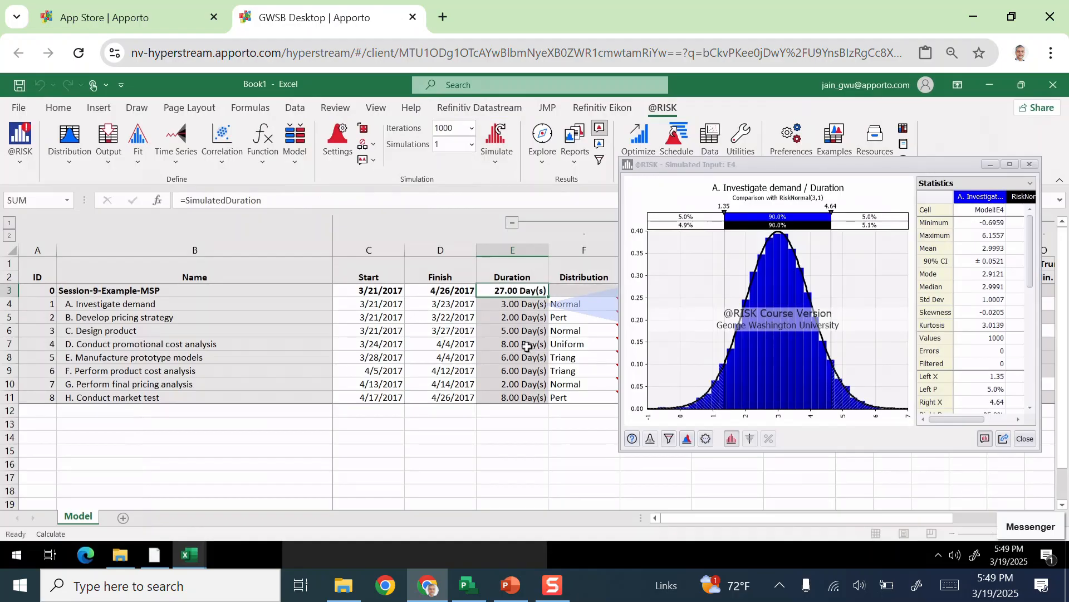
click(1024, 440)
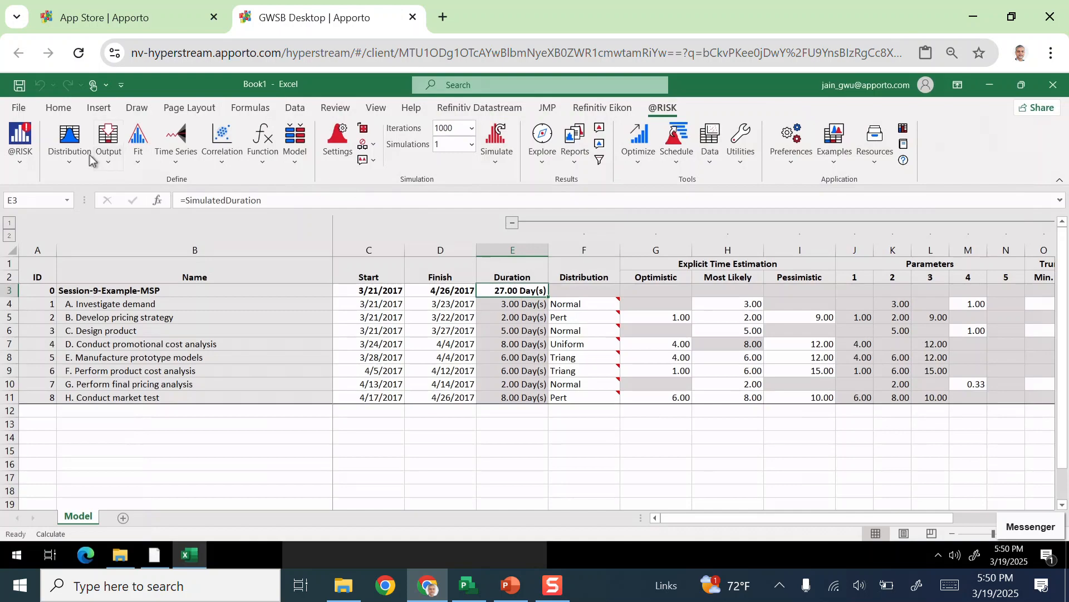
click(108, 163)
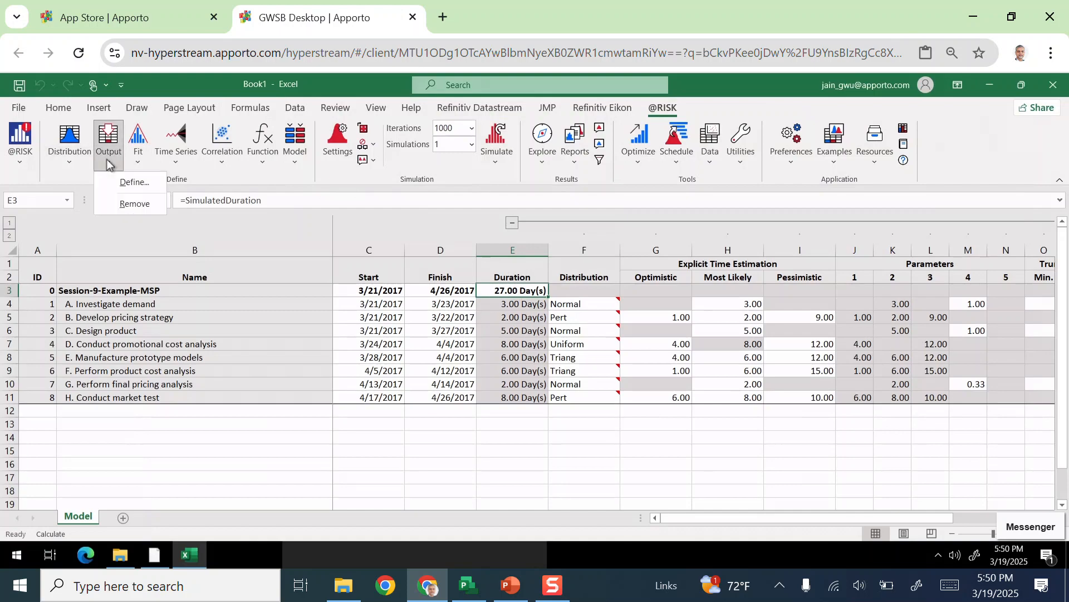
click(121, 188)
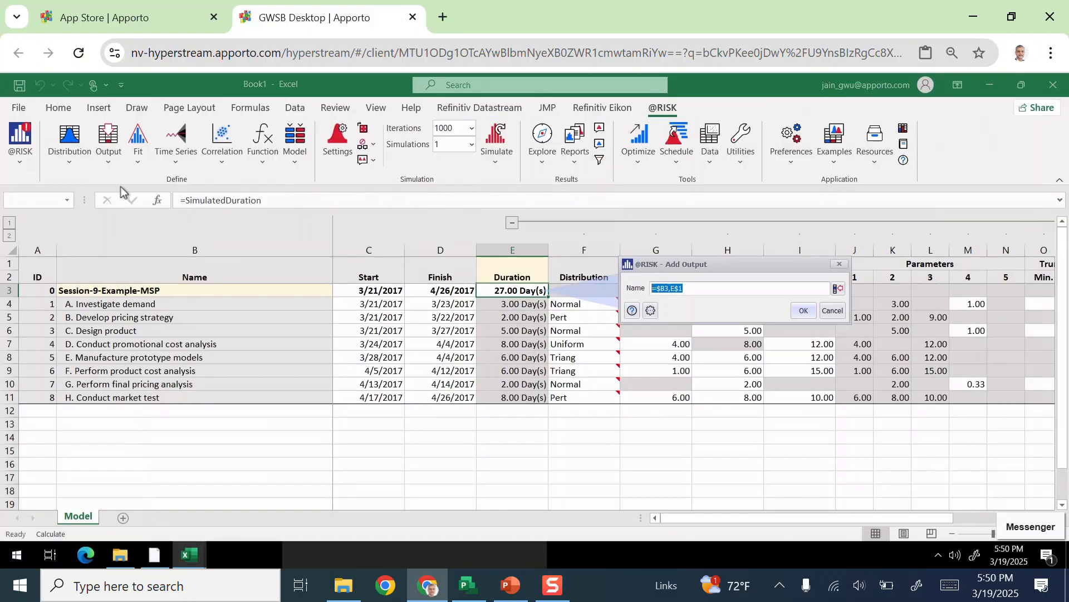
click(806, 313)
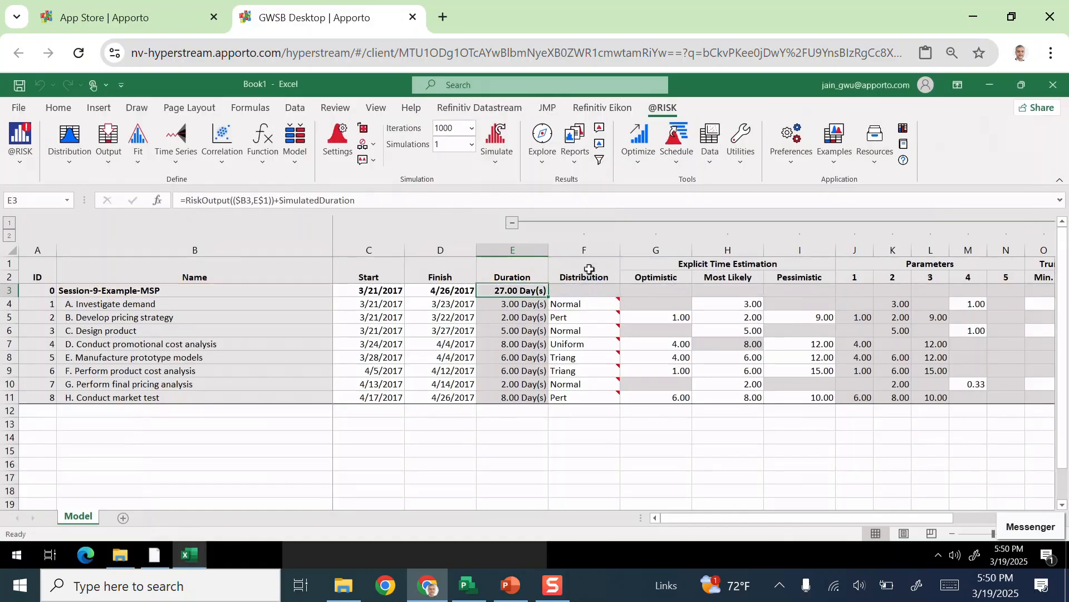
Step: Rerun the simulation and examine the project duration's histogram, mean and percentiles in the output results
click(499, 135)
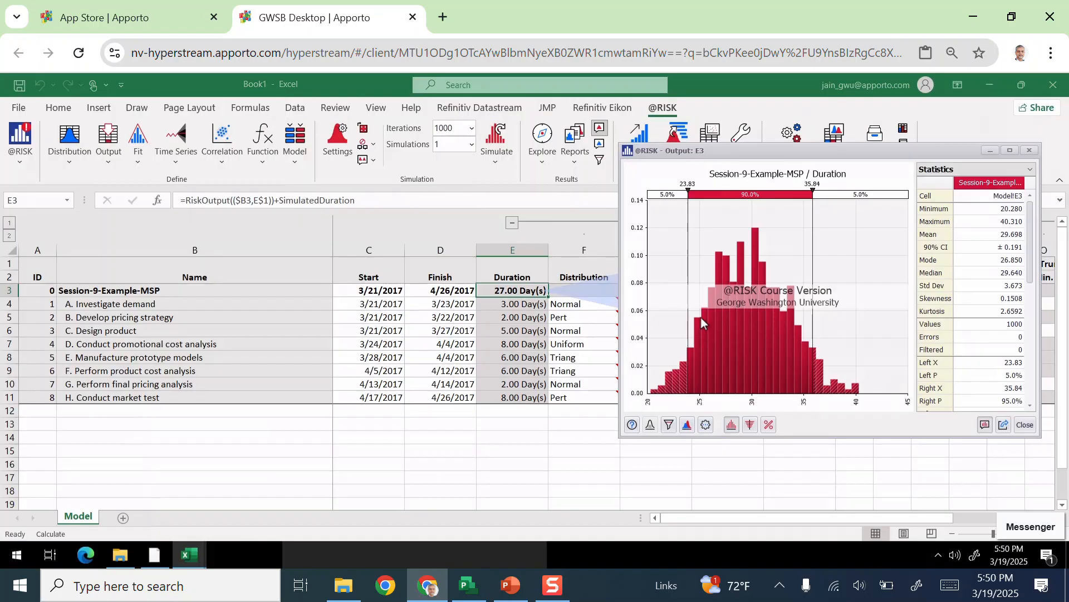
right_click(997, 236)
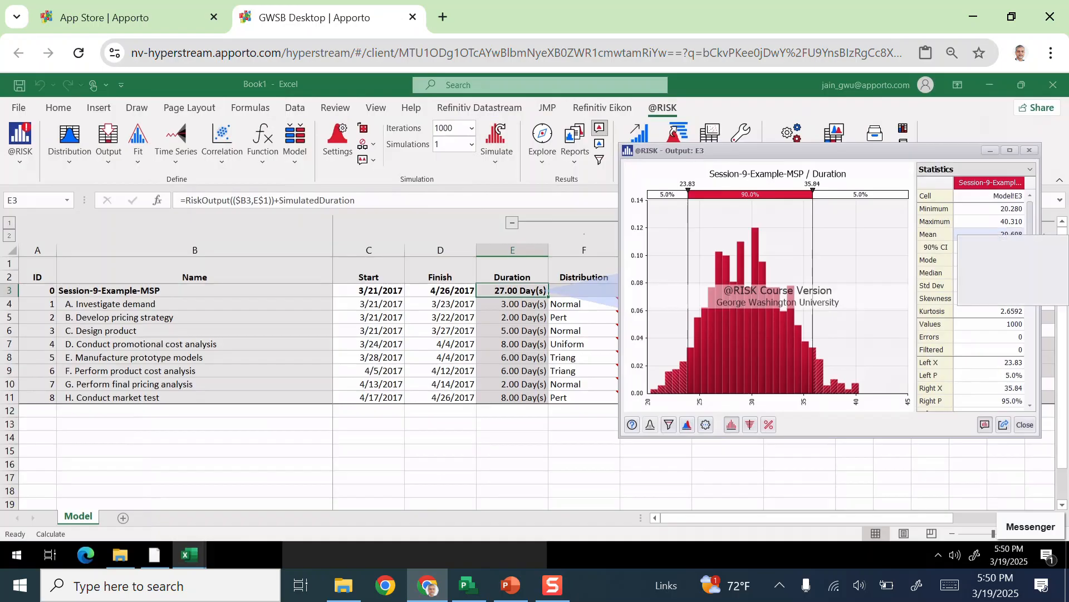
right_click(930, 236)
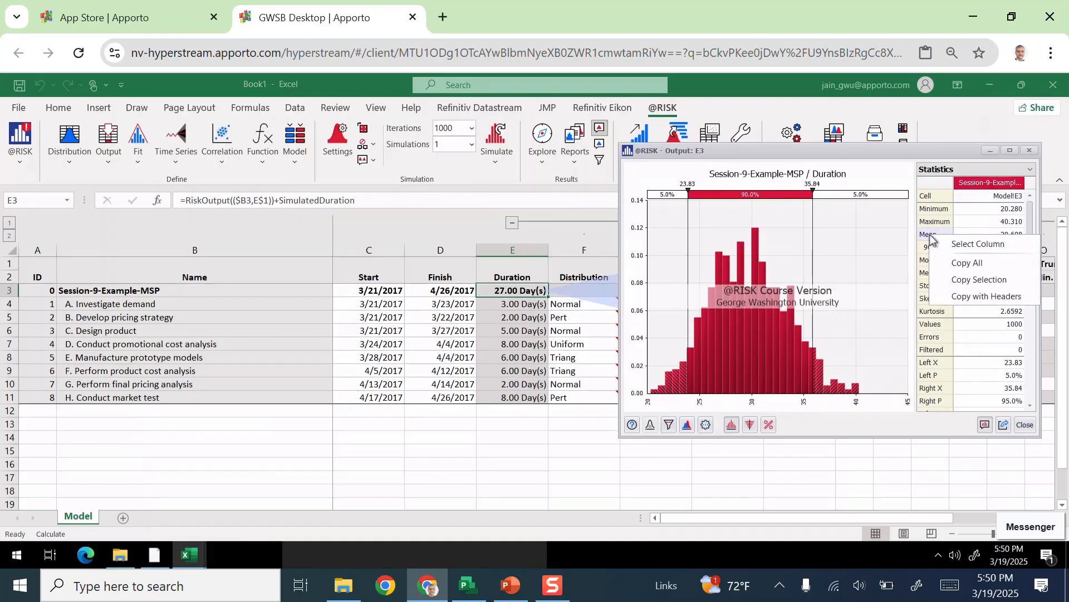
click(894, 429)
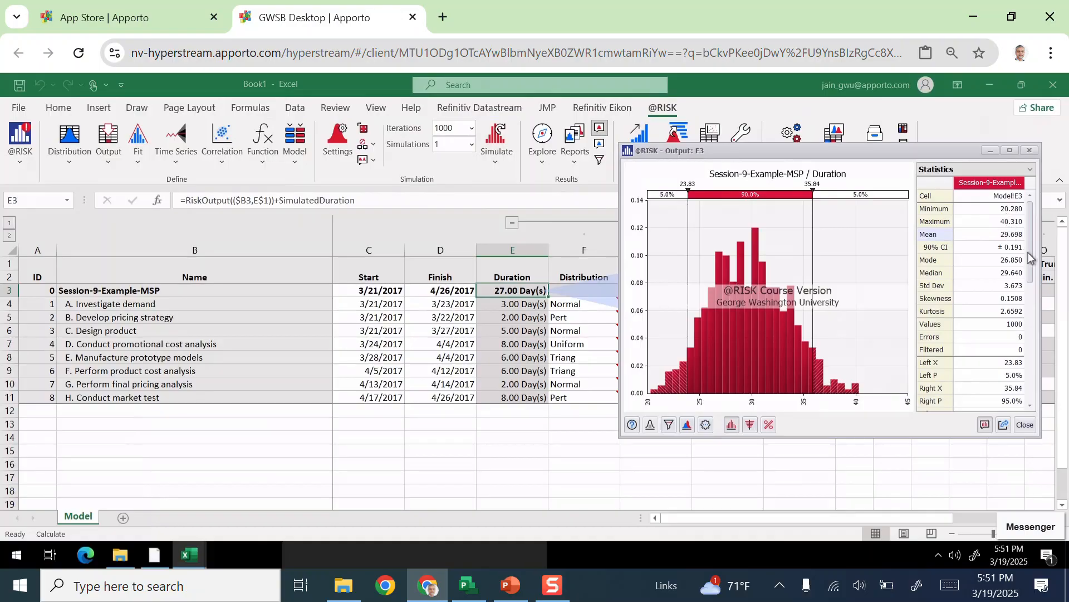
drag(1031, 268, 1034, 382)
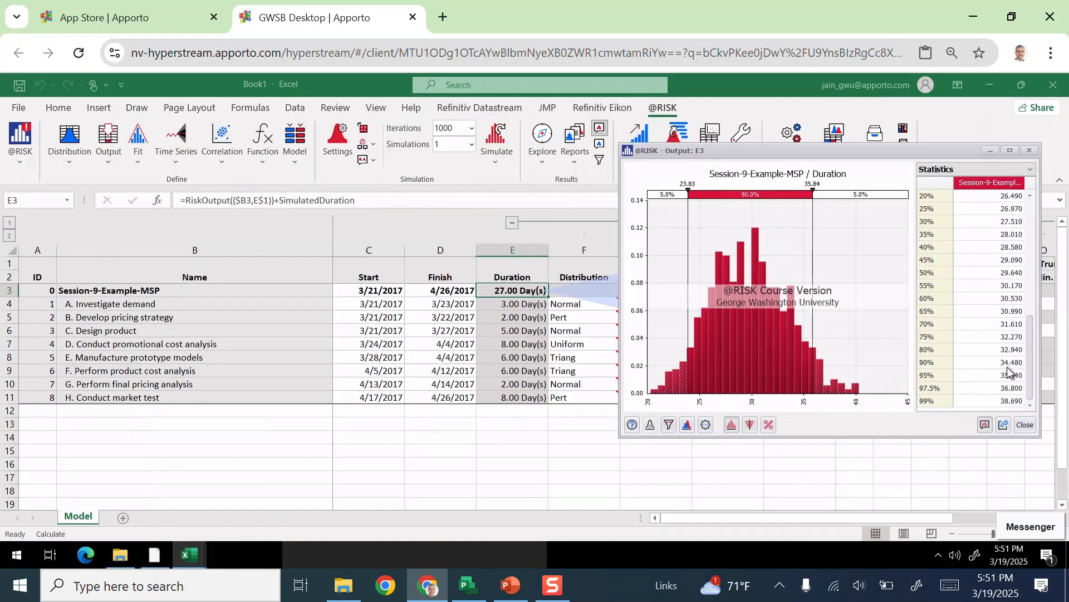
click(1029, 150)
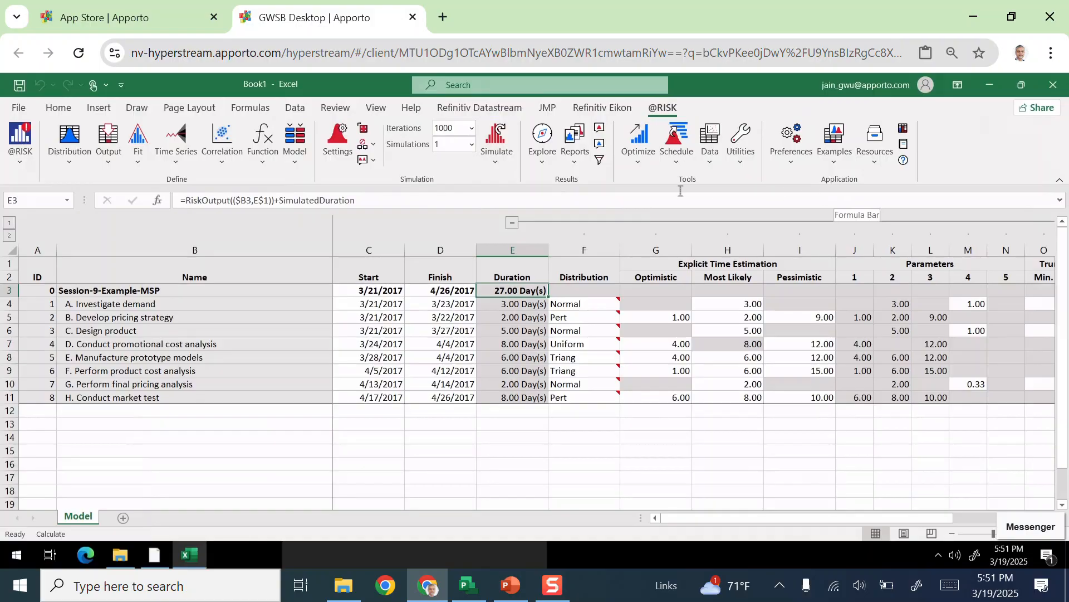
Step: Reopen the project duration results and examine the Contribution to Variance tornado chart for the activities
click(600, 131)
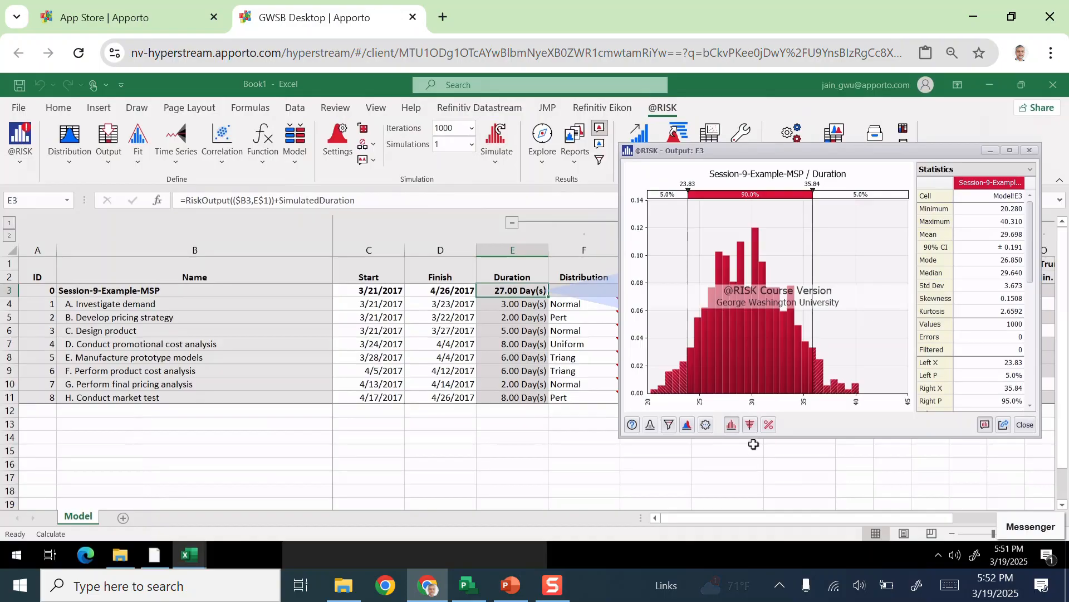
click(752, 426)
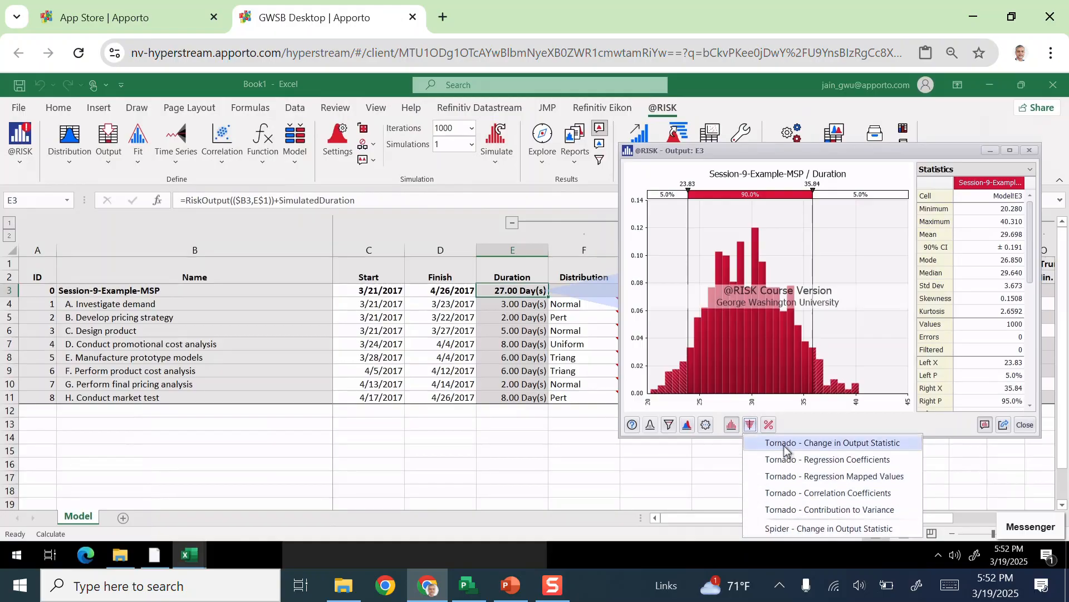
click(799, 509)
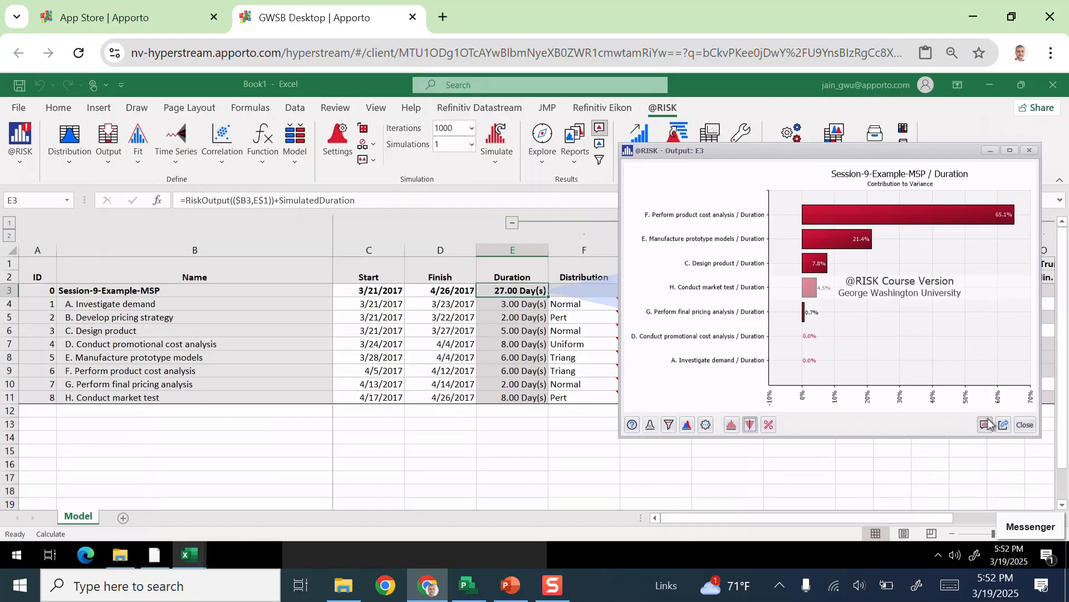
click(1025, 425)
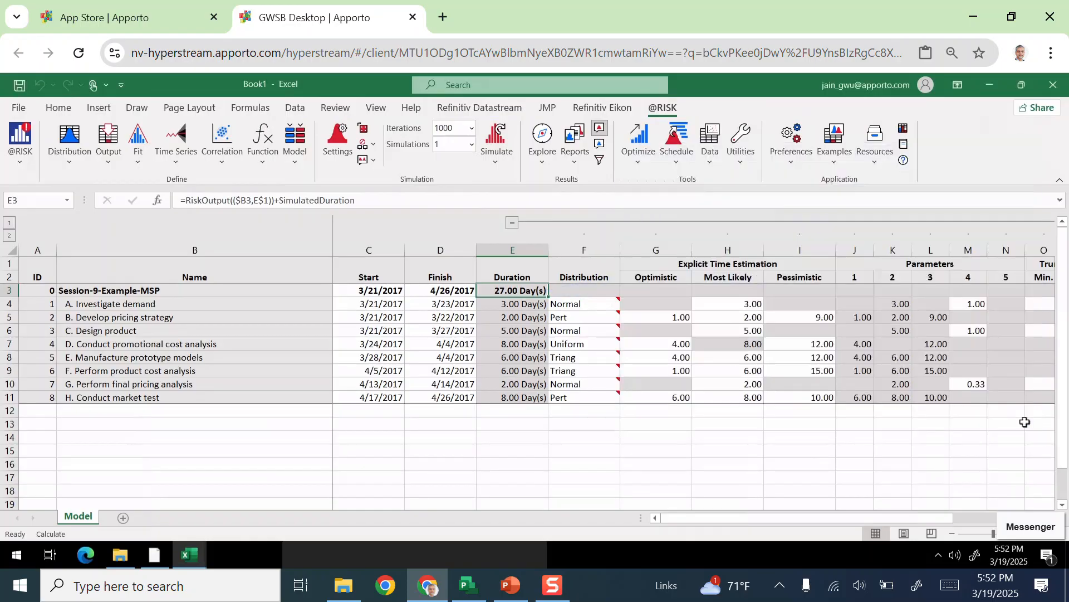
Step: Examine the Standard Gantt chart of the schedule, including the duration, critical path and predecessor columns
click(675, 168)
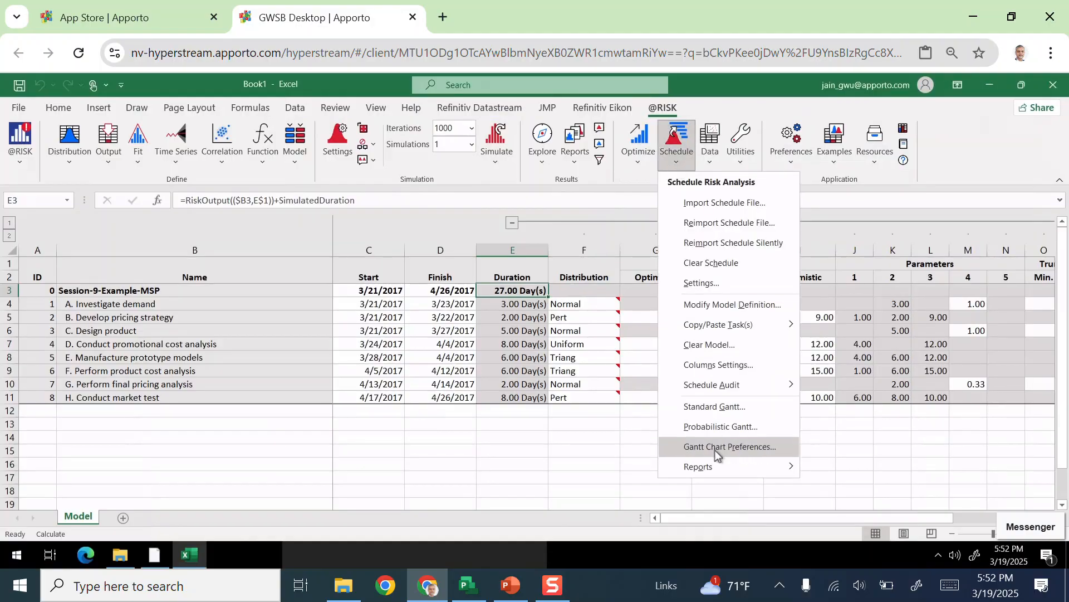
click(719, 408)
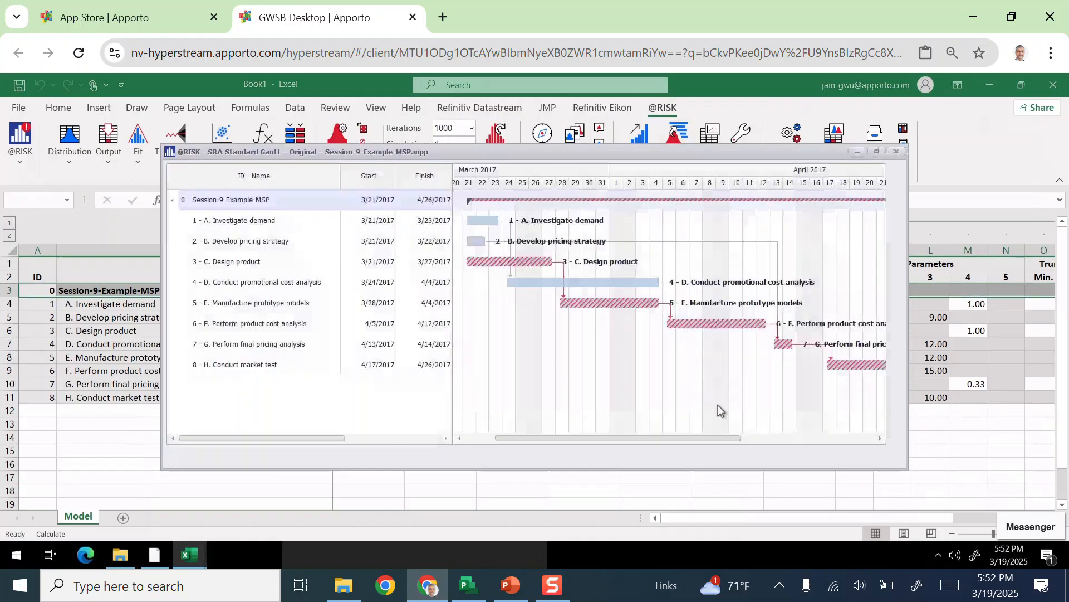
mouse_move(717, 441)
mouse_down()
mouse_move(869, 432)
mouse_move(705, 441)
mouse_up()
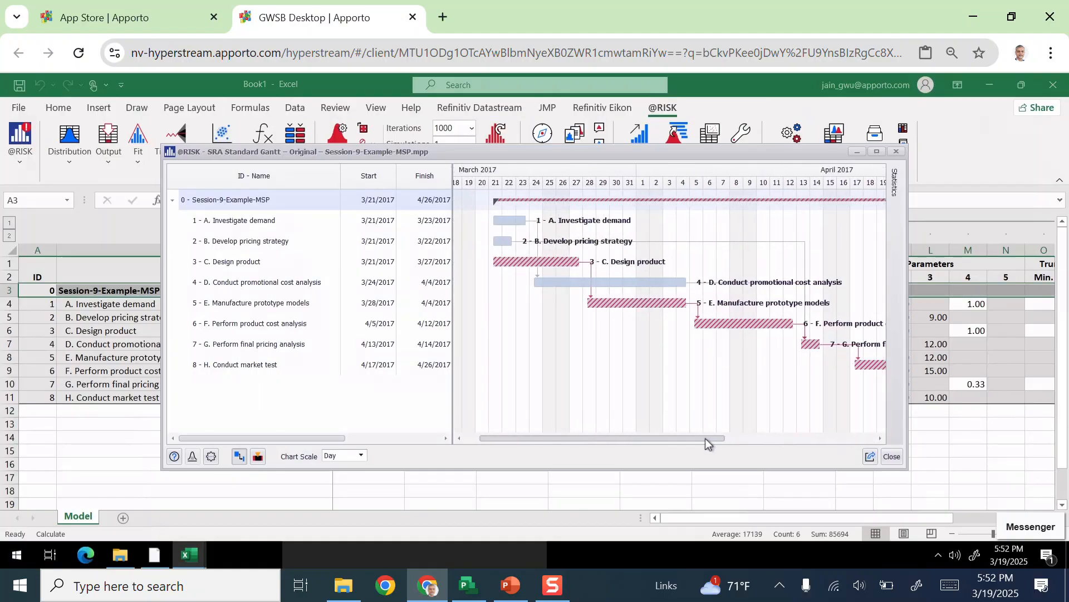
drag(330, 440, 415, 441)
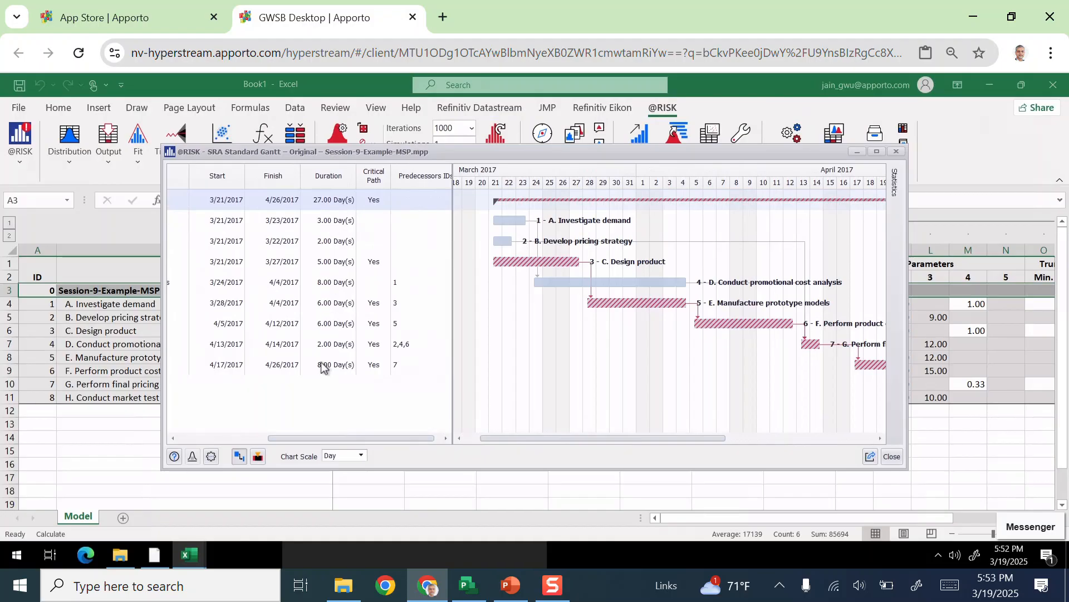
click(892, 456)
Step: Examine the Probabilistic Gantt chart in a widened window, including each activity's critical path and critical index columns
click(681, 162)
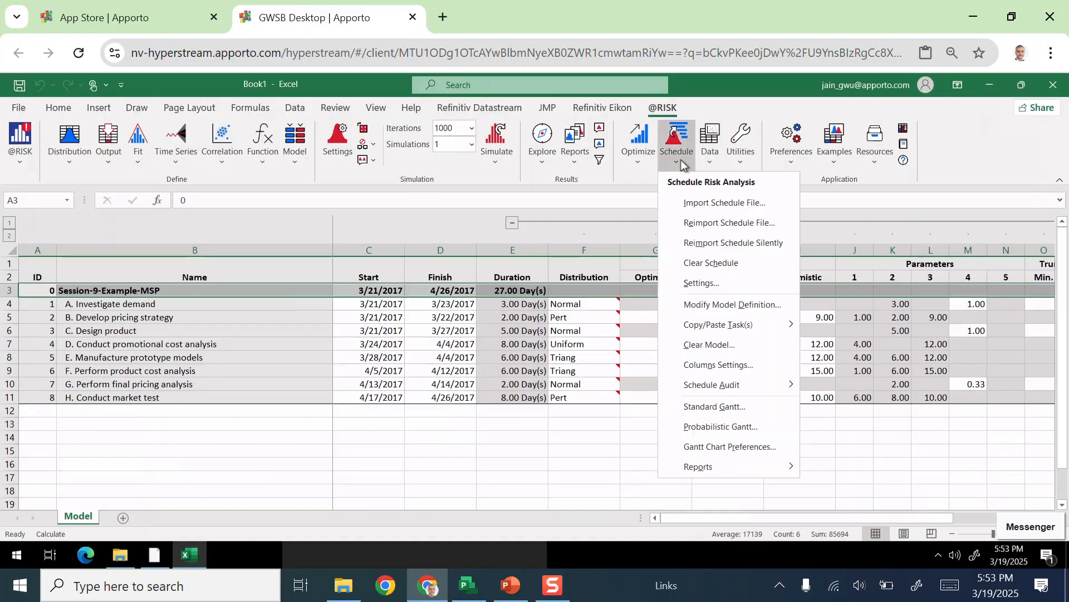
click(724, 426)
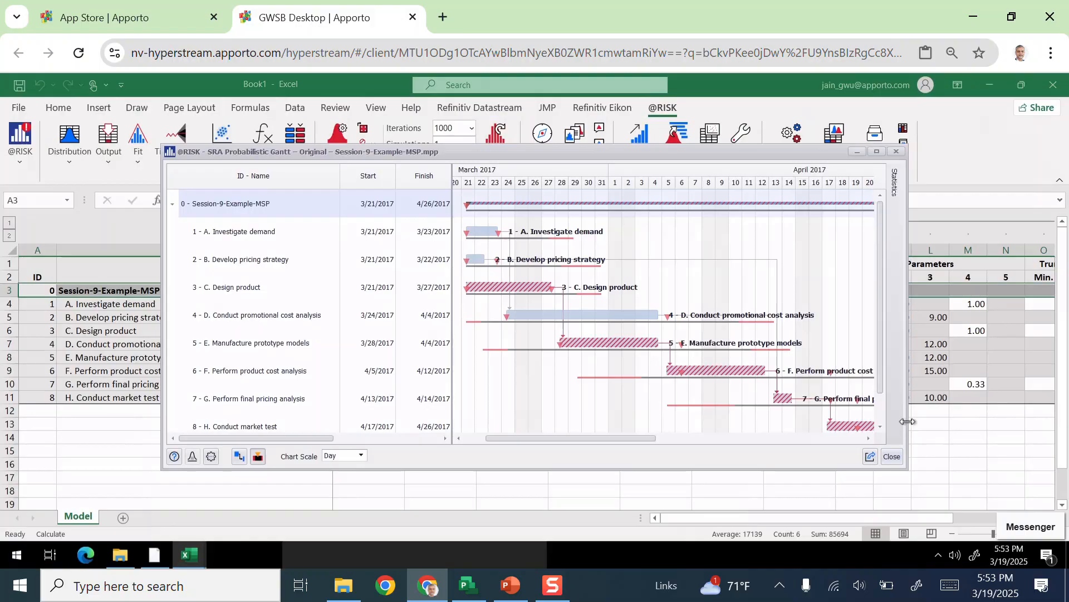
drag(908, 421, 1062, 426)
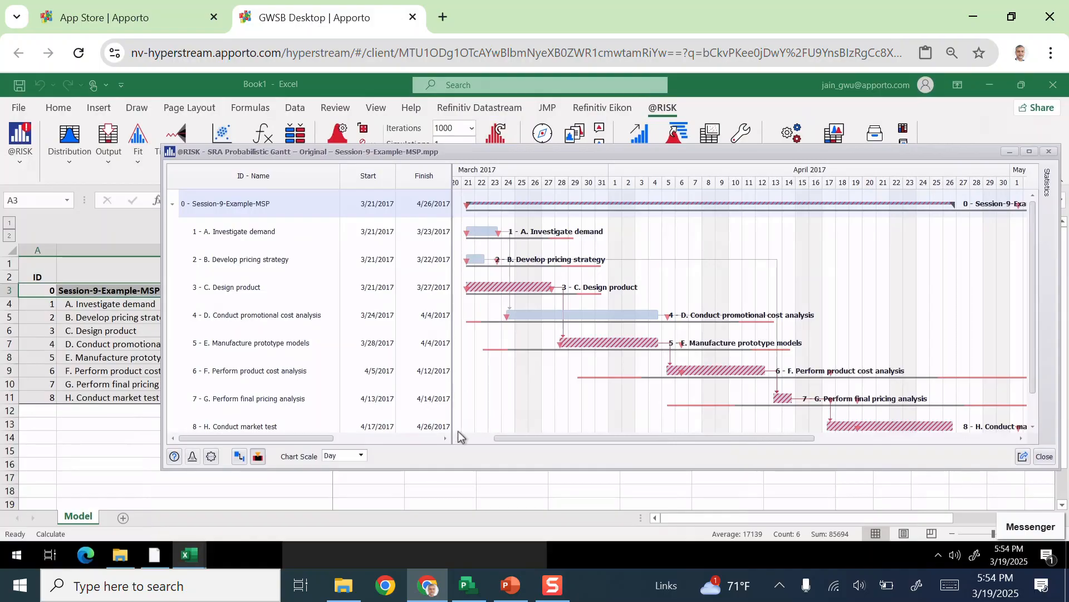
scroll(443, 436, right, 3)
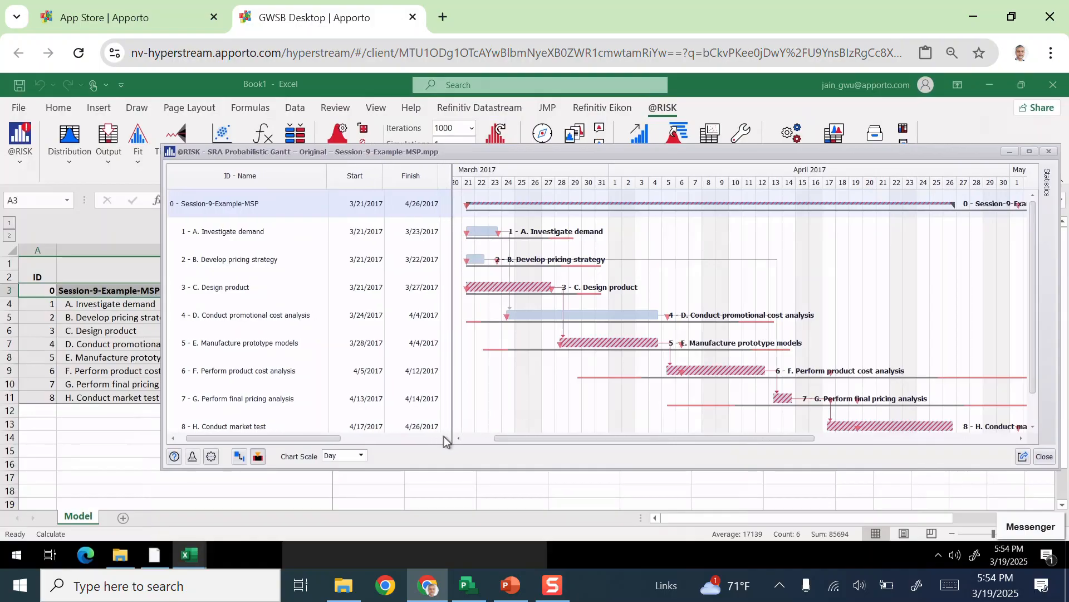
scroll(443, 436, right, 5)
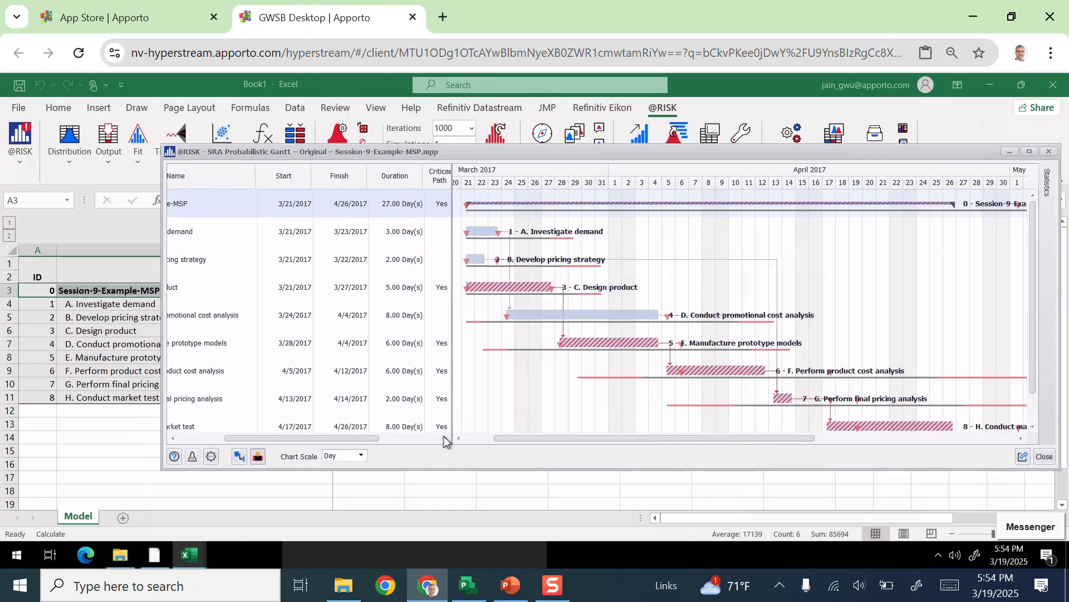
scroll(443, 436, right, 5)
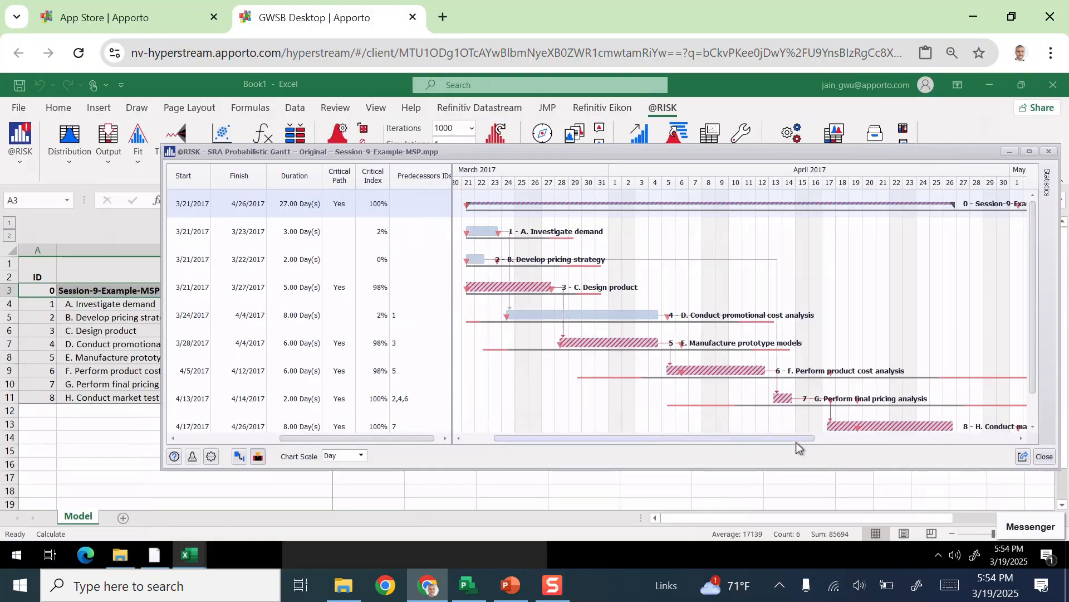
drag(791, 436, 783, 458)
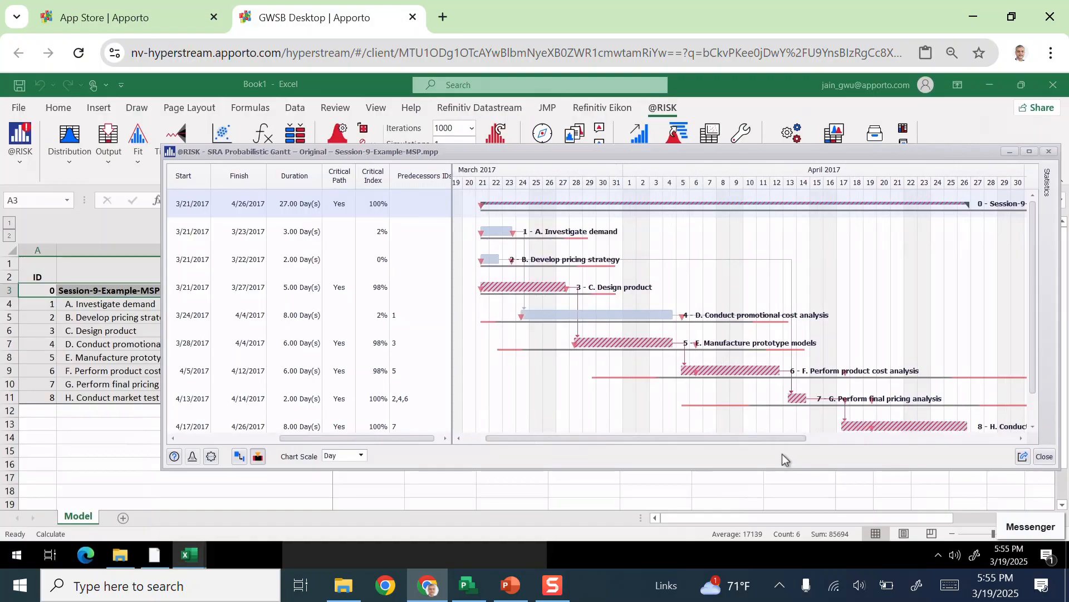